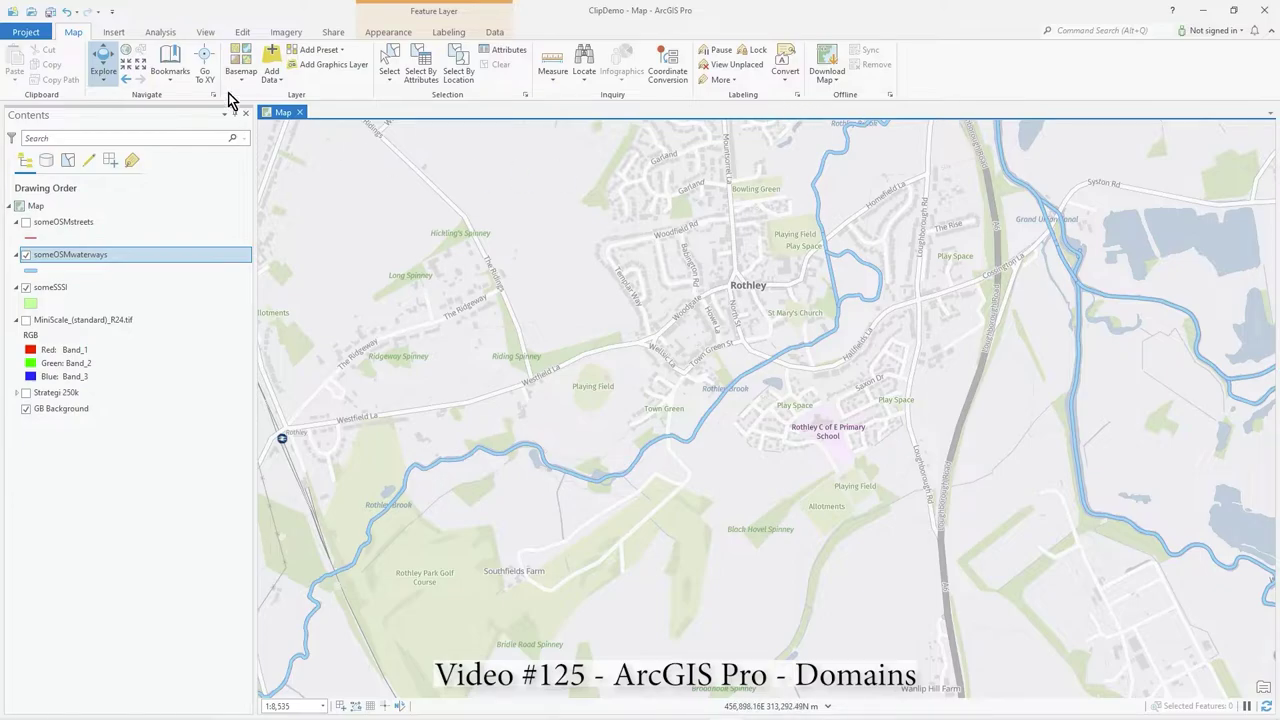
Check the application's version information in the backstage, then return to the map.
{"action": "left_click", "coordinate": [28, 32]}
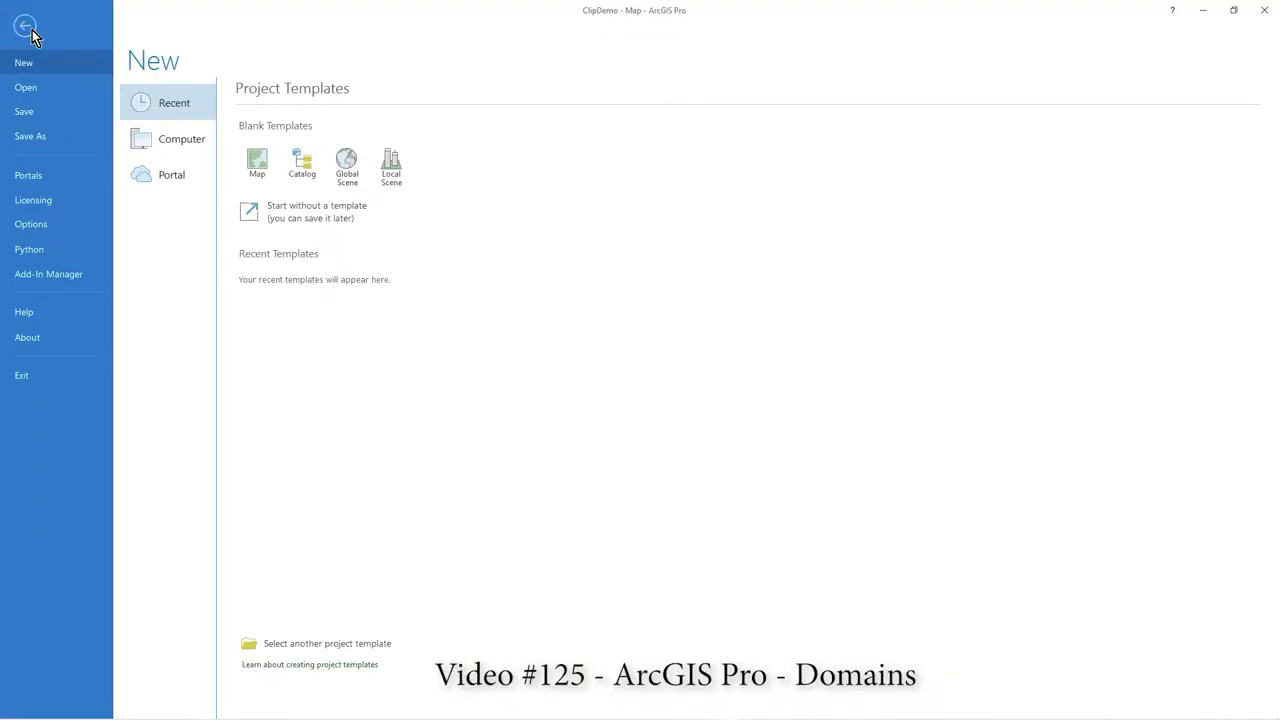
{"action": "left_click", "coordinate": [56, 335]}
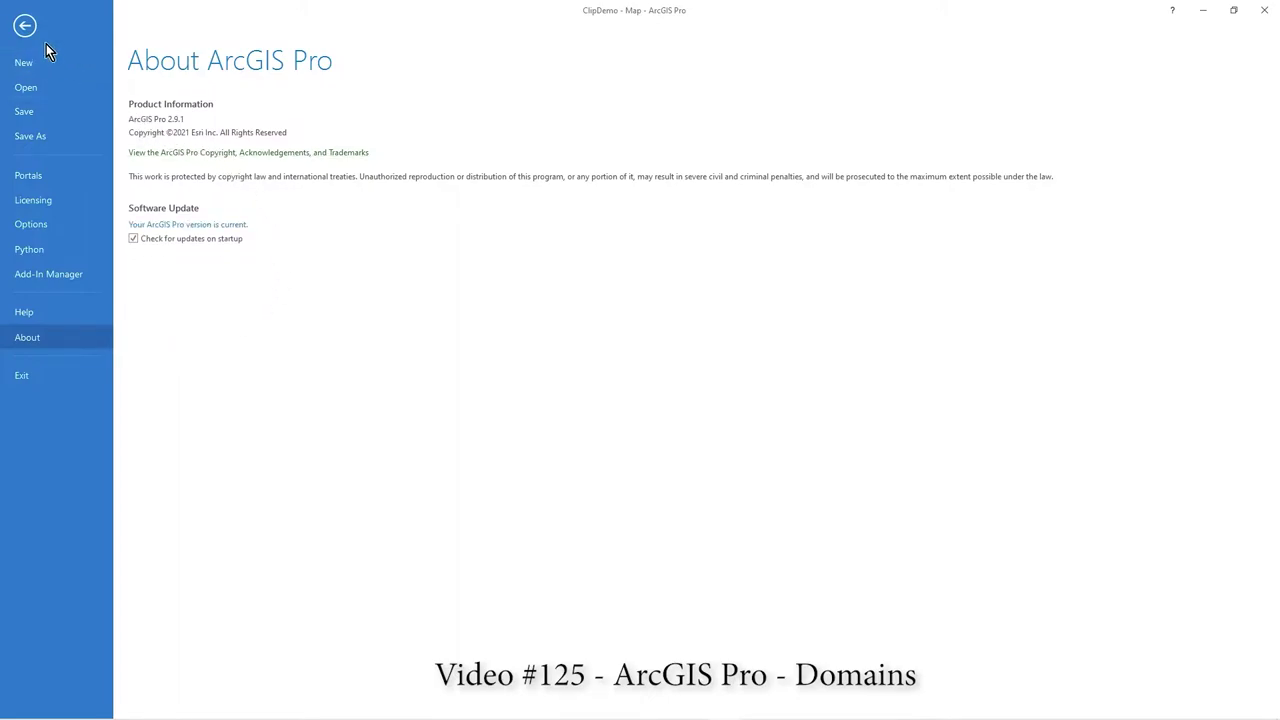
{"action": "left_click", "coordinate": [23, 26]}
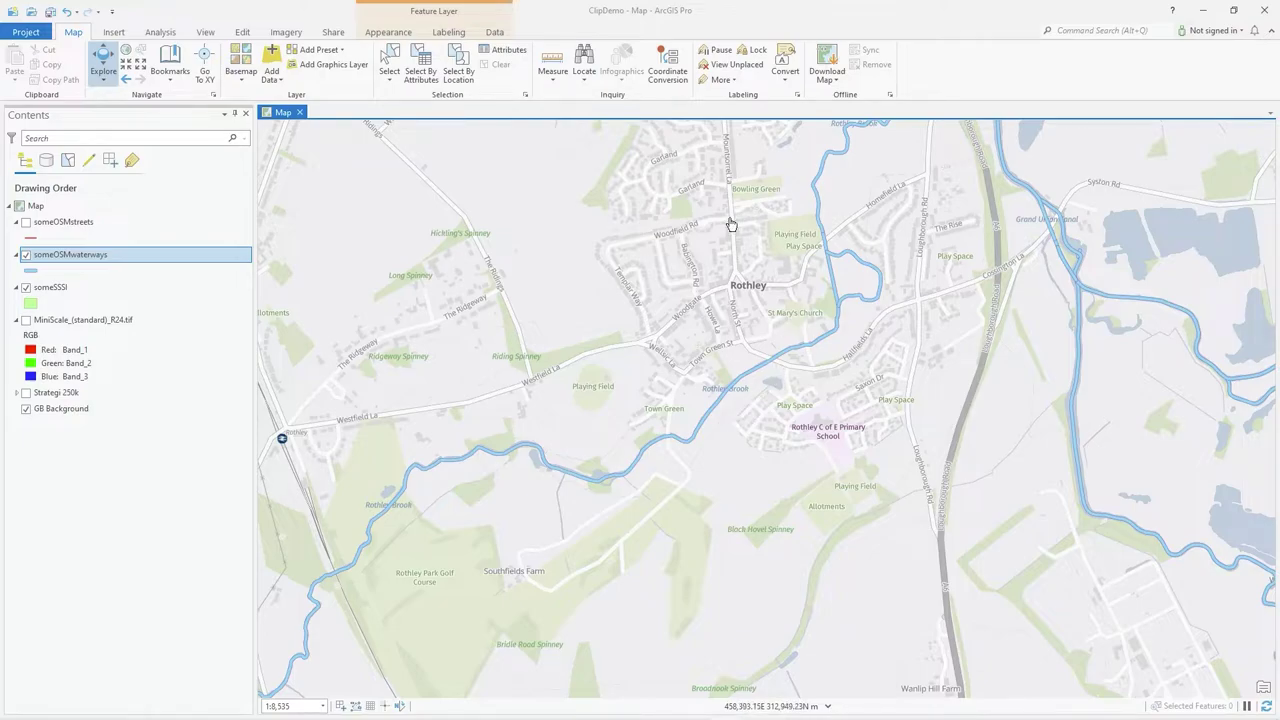
Inspect Rothley Brook's attributes on the map and flash it to locate it.
{"action": "left_click_drag", "start_coordinate": [768, 382], "coordinate": [765, 395]}
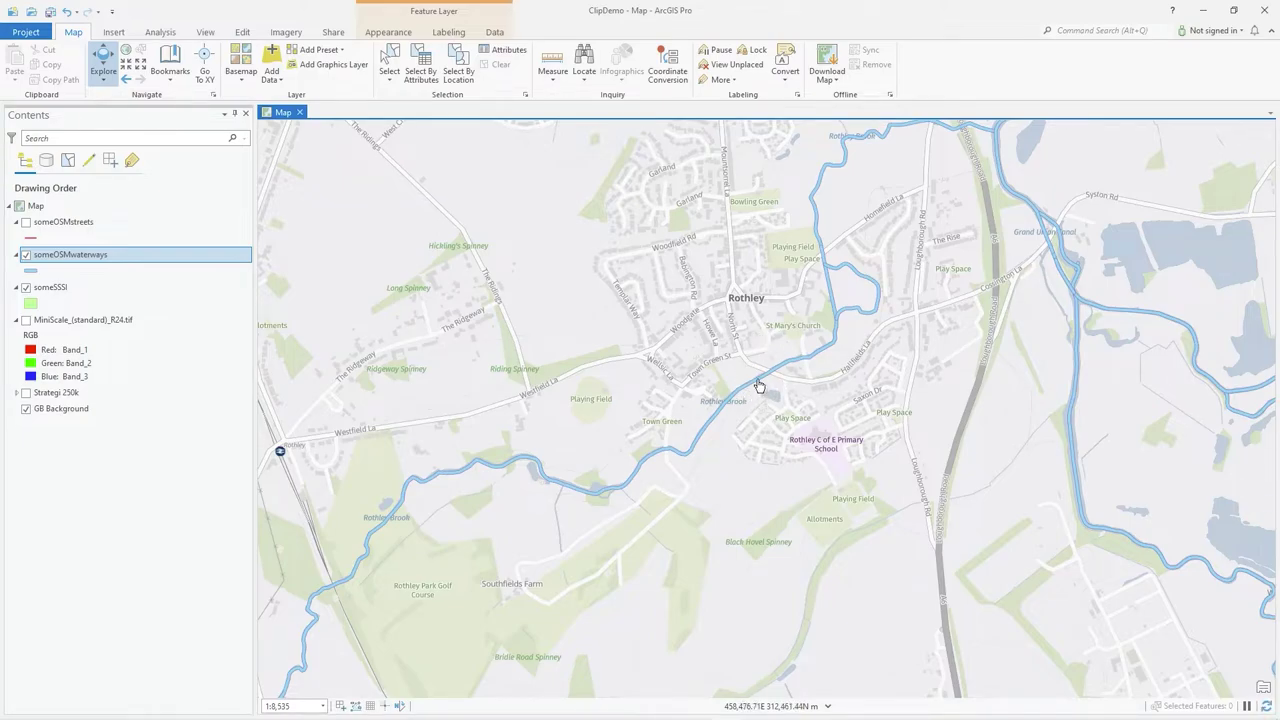
{"action": "left_click_drag", "start_coordinate": [745, 388], "coordinate": [740, 382]}
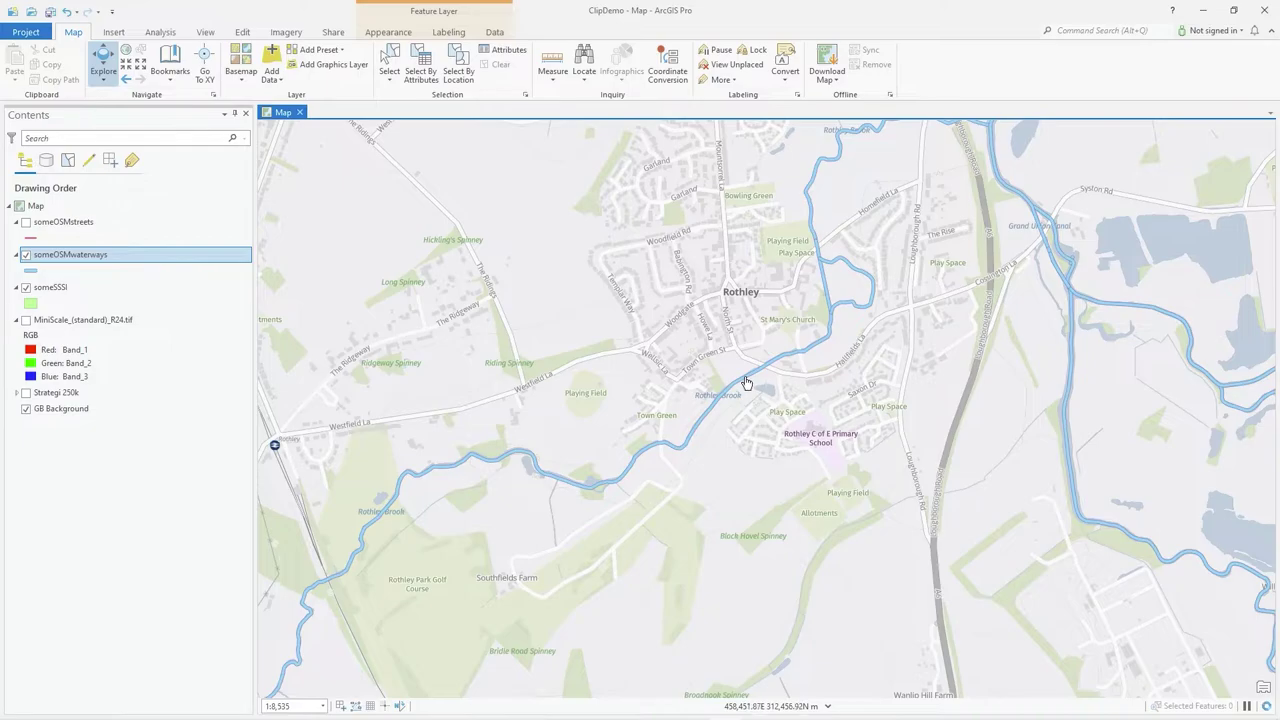
{"action": "left_click", "coordinate": [746, 383]}
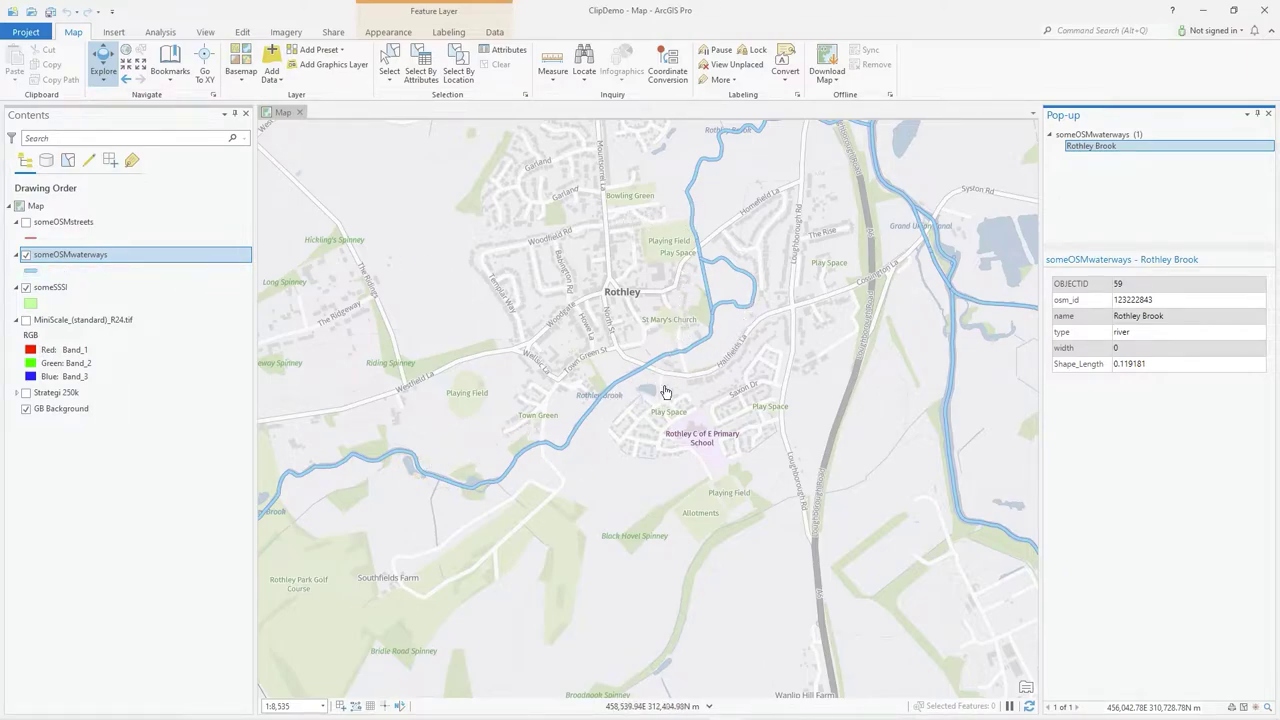
{"action": "left_click", "coordinate": [698, 351]}
{"action": "left_click", "coordinate": [1268, 114]}
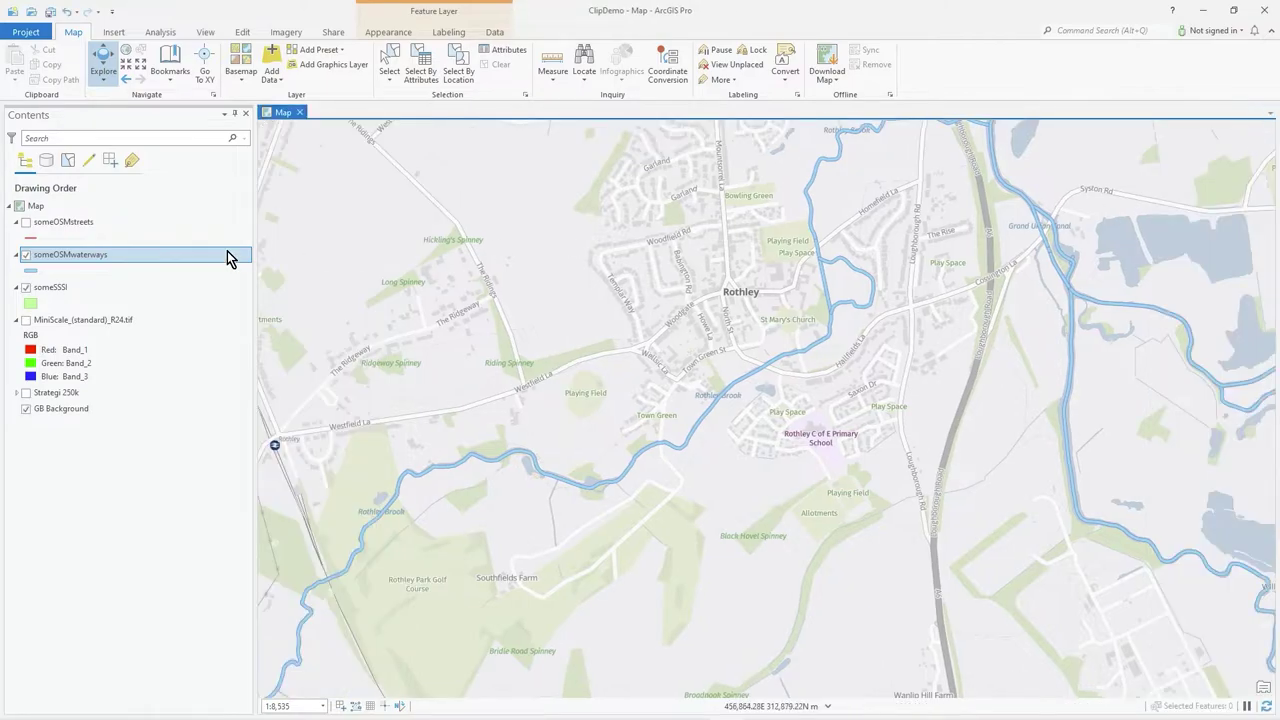
Open the someOSMwaterways Fields view and add a new Text field named WQuality.
{"action": "right_click", "coordinate": [76, 260]}
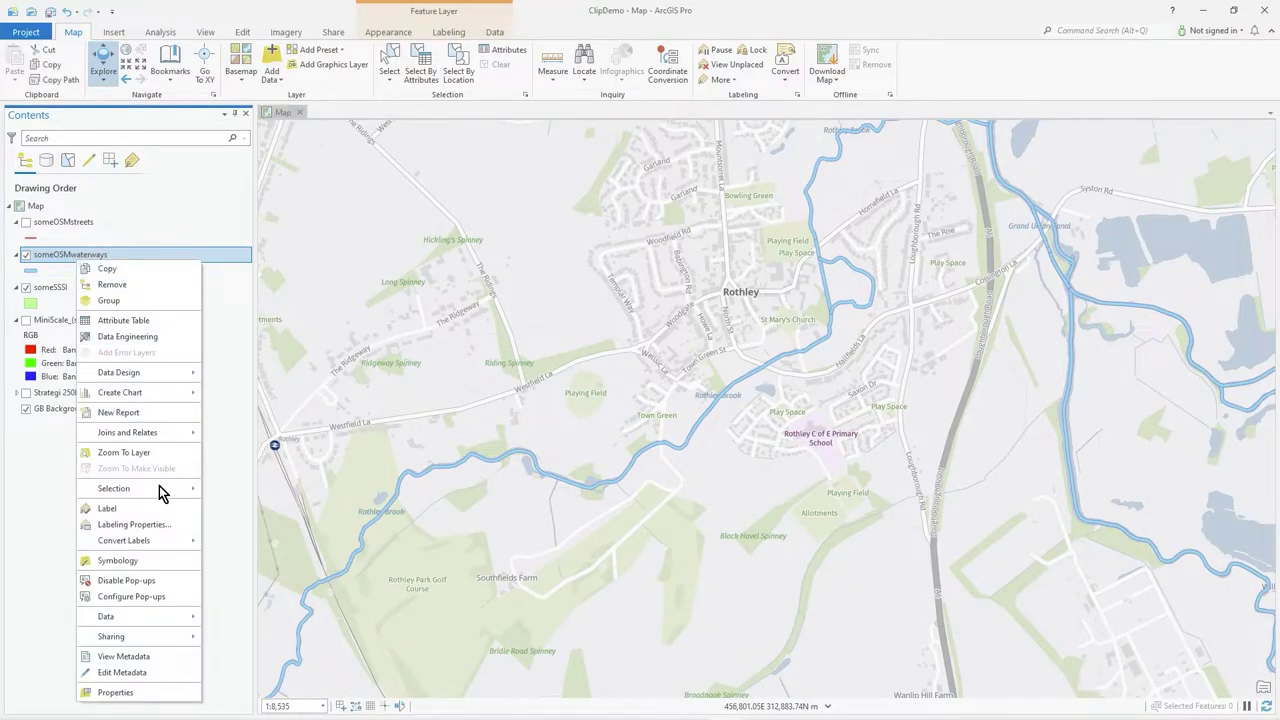
{"action": "mouse_move", "coordinate": [158, 376]}
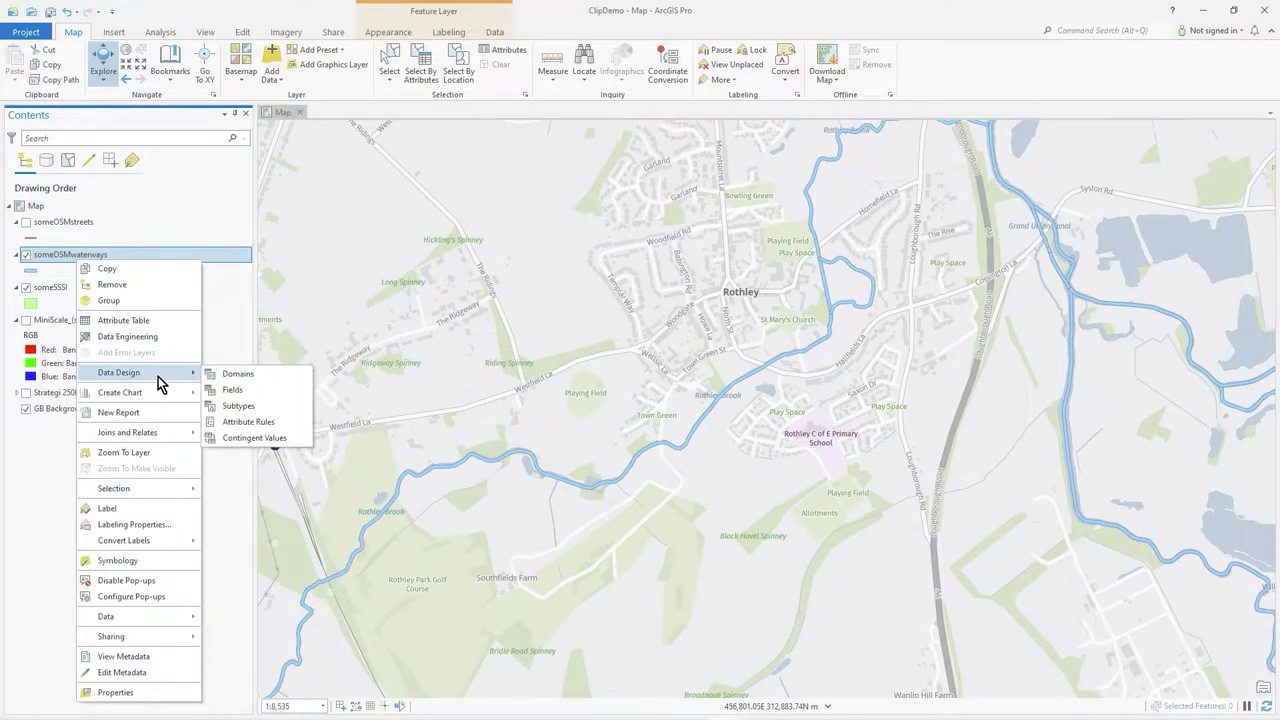
{"action": "left_click", "coordinate": [236, 392]}
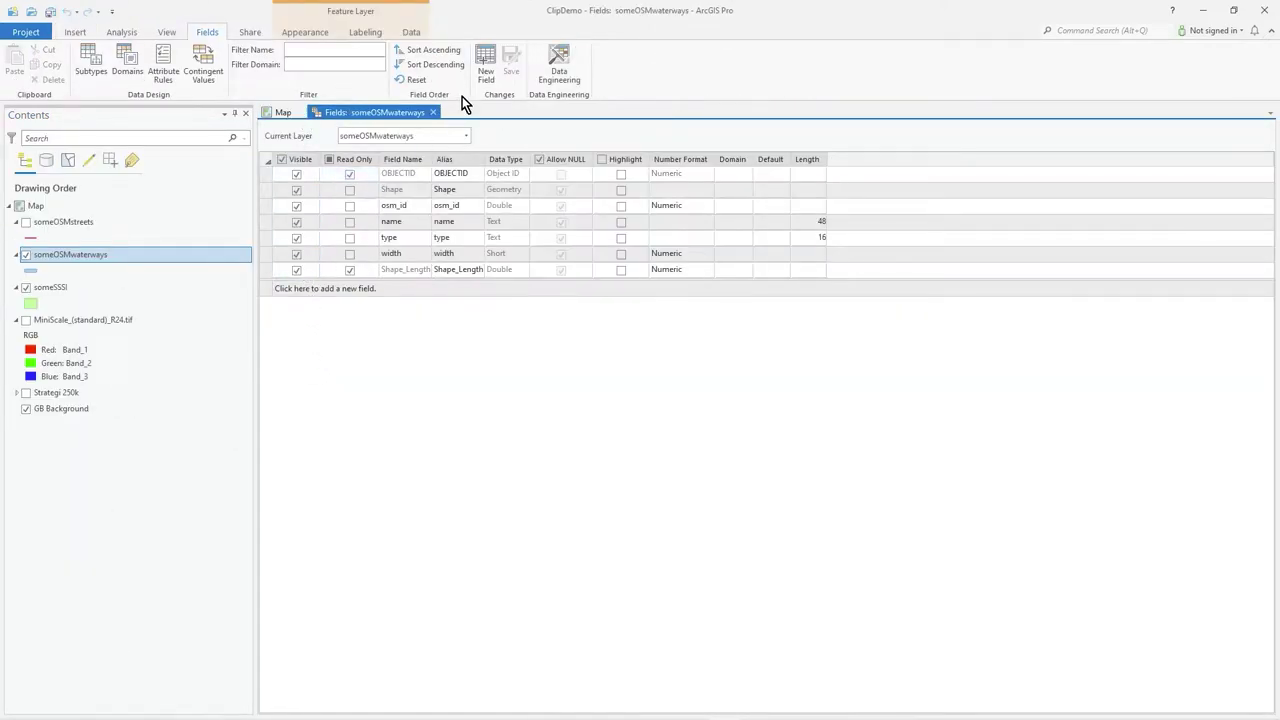
{"action": "left_click", "coordinate": [488, 72]}
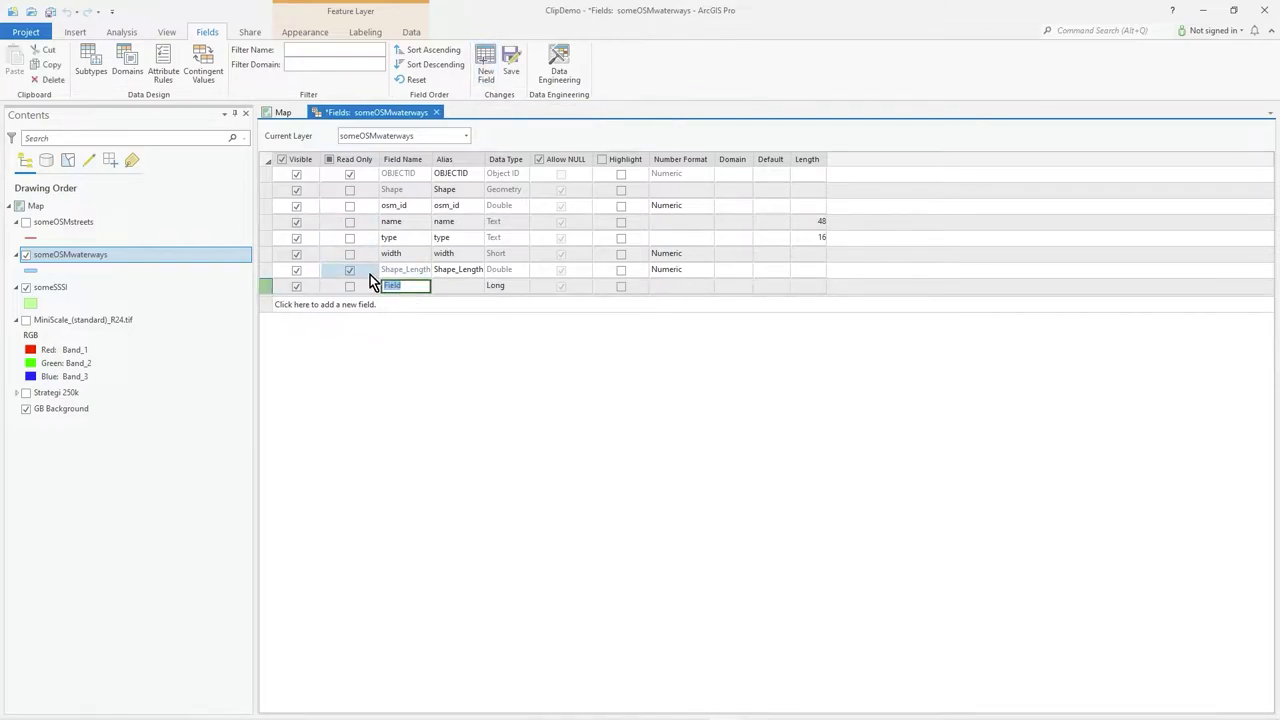
{"action": "type", "text": "WQuality"}
{"action": "left_click", "coordinate": [504, 271]}
{"action": "left_click", "coordinate": [508, 286]}
{"action": "left_click", "coordinate": [508, 286]}
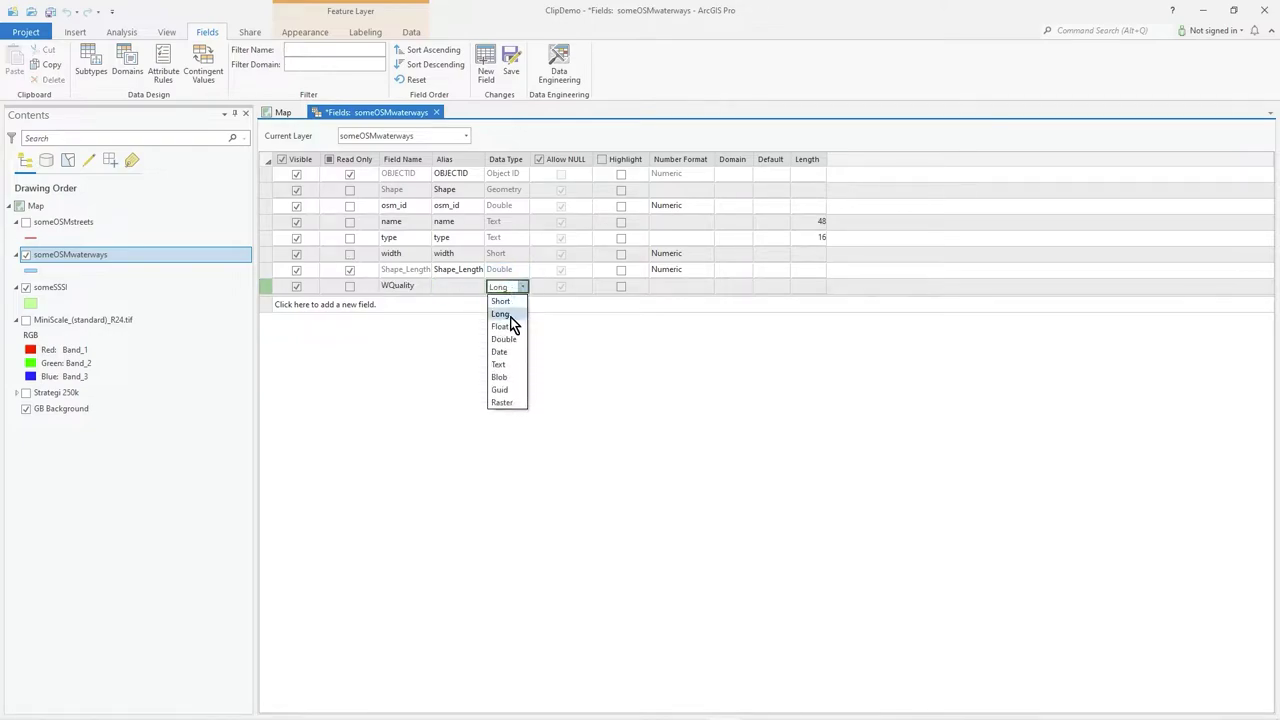
{"action": "left_click", "coordinate": [510, 368]}
Set WQuality's length to 20 and move it right after the name field.
{"action": "double_click", "coordinate": [816, 287]}
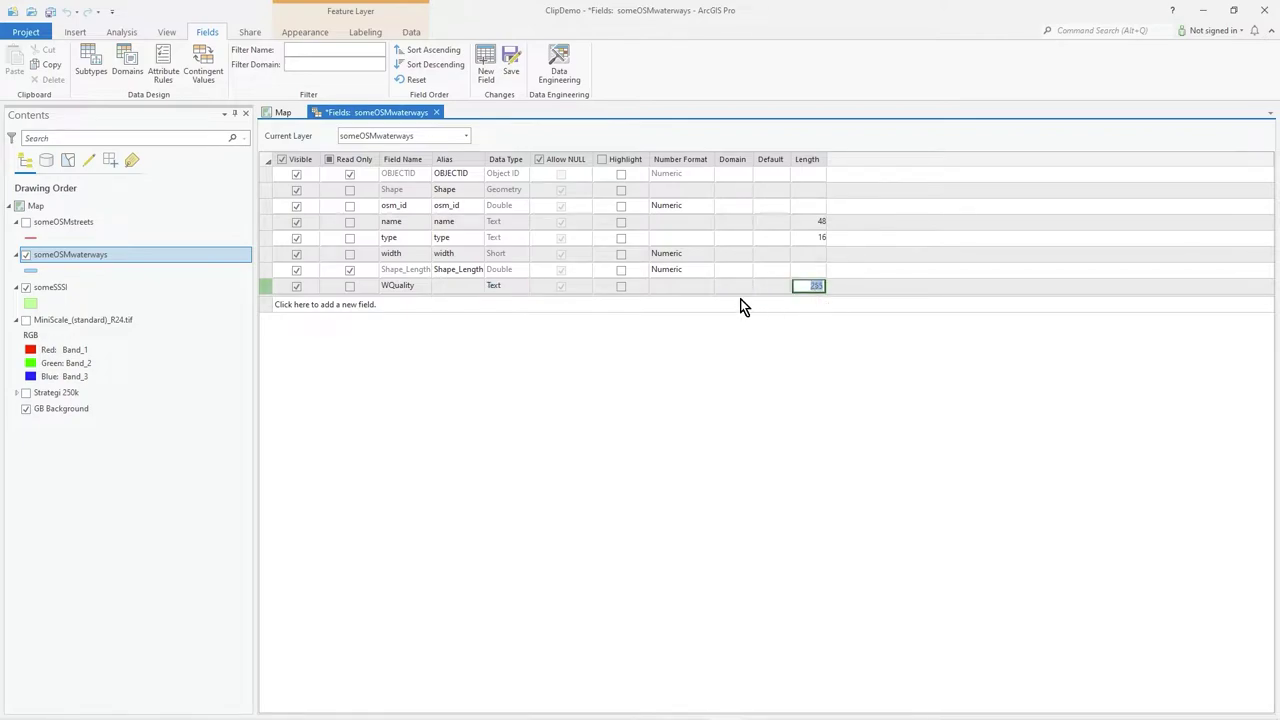
{"action": "type", "text": "20"}
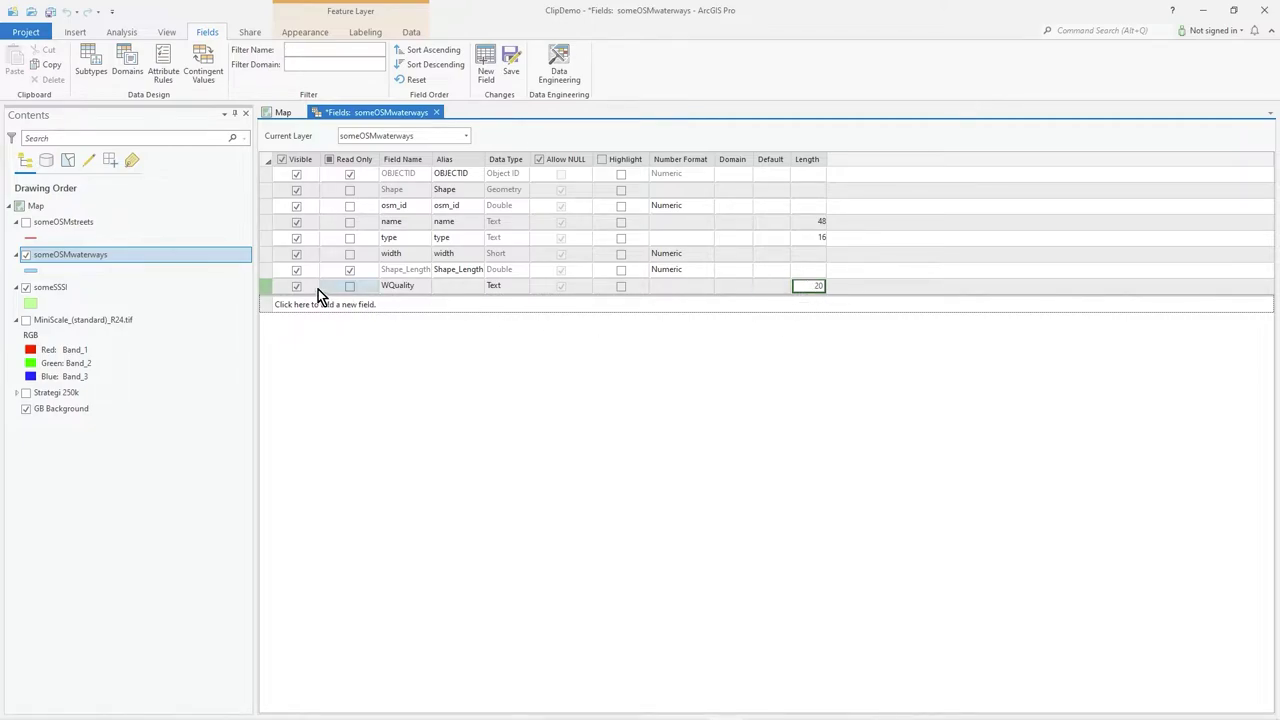
{"action": "left_click", "coordinate": [265, 287]}
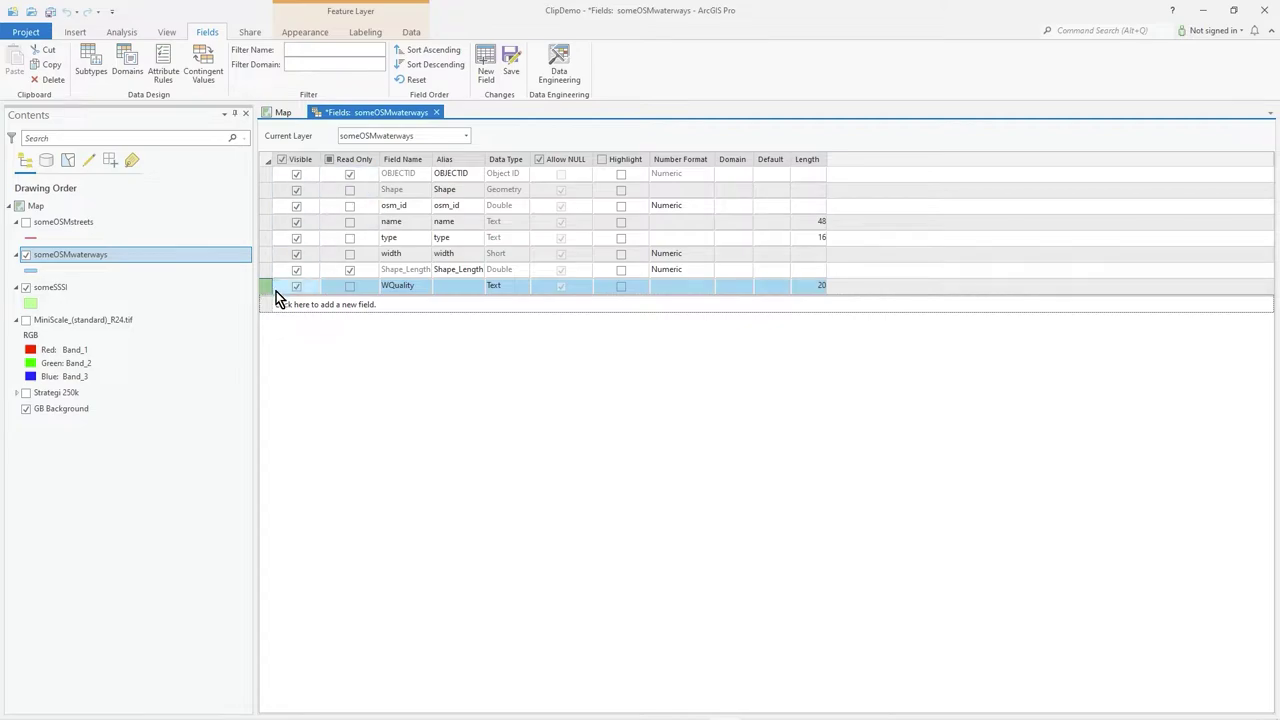
{"action": "left_click_drag", "start_coordinate": [262, 287], "coordinate": [272, 233]}
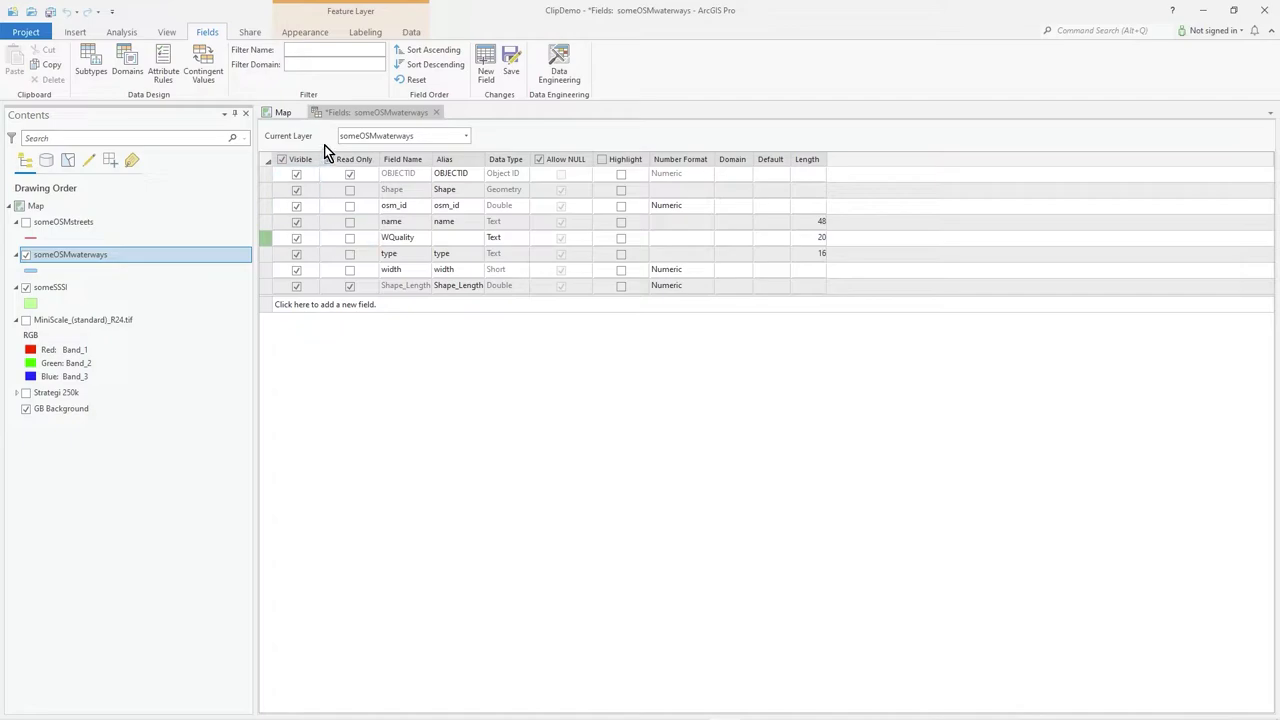
Save the WQuality field, close the Fields view, and check Rothley Brook's empty WQuality in its pop-up.
{"action": "left_click", "coordinate": [520, 58]}
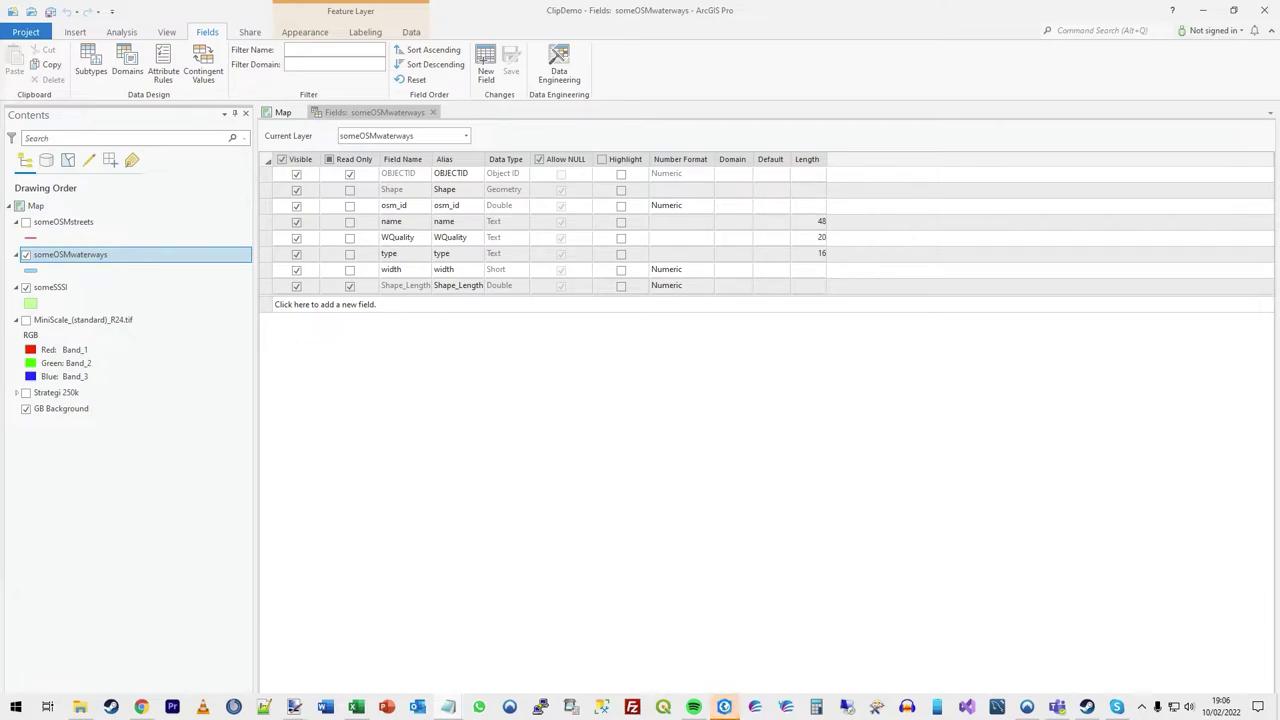
{"action": "left_click", "coordinate": [432, 112]}
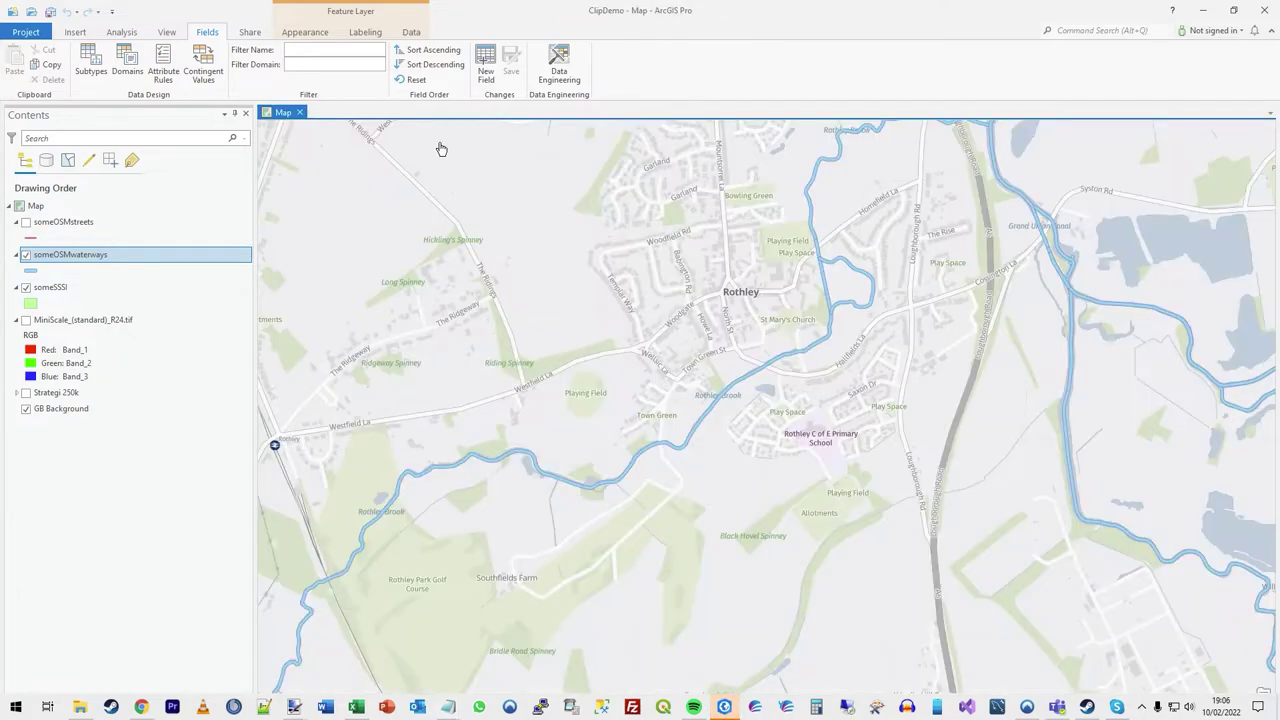
{"action": "left_click", "coordinate": [708, 416]}
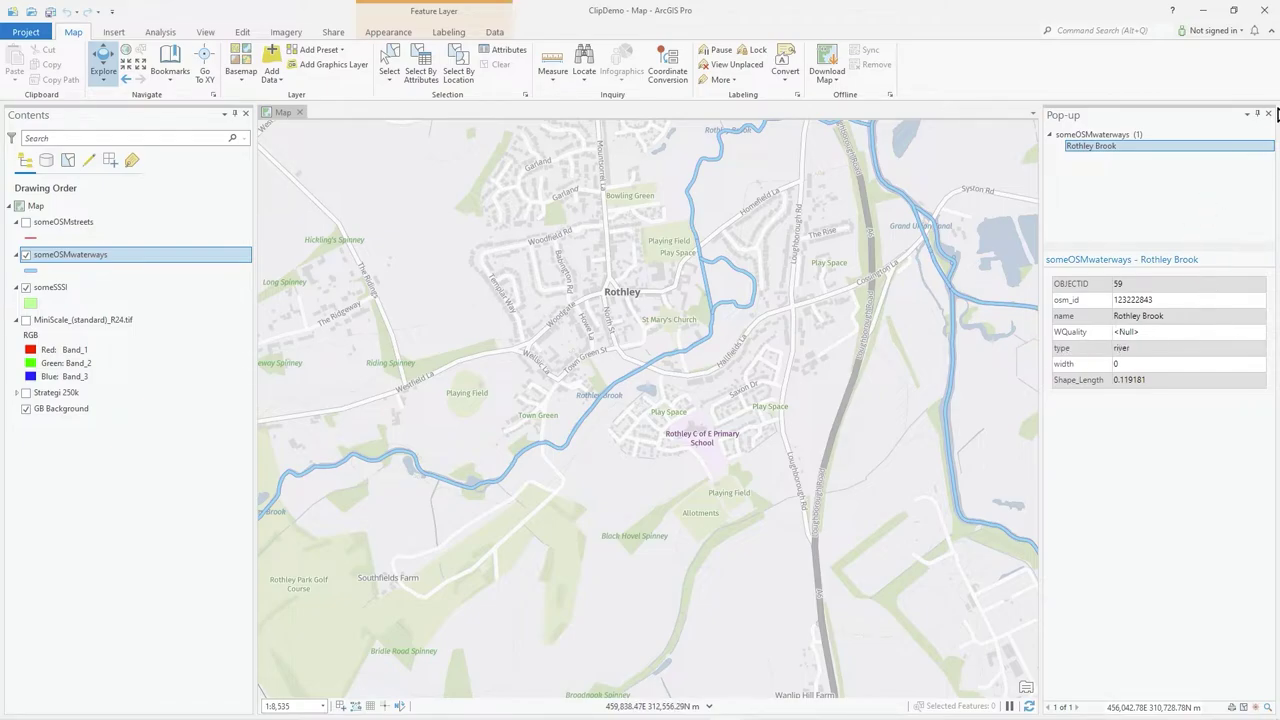
{"action": "left_click", "coordinate": [1268, 114]}
Select Rothley Brook for attribute editing, leave its WQuality Null, and close the Attributes pane.
{"action": "left_click", "coordinate": [243, 34]}
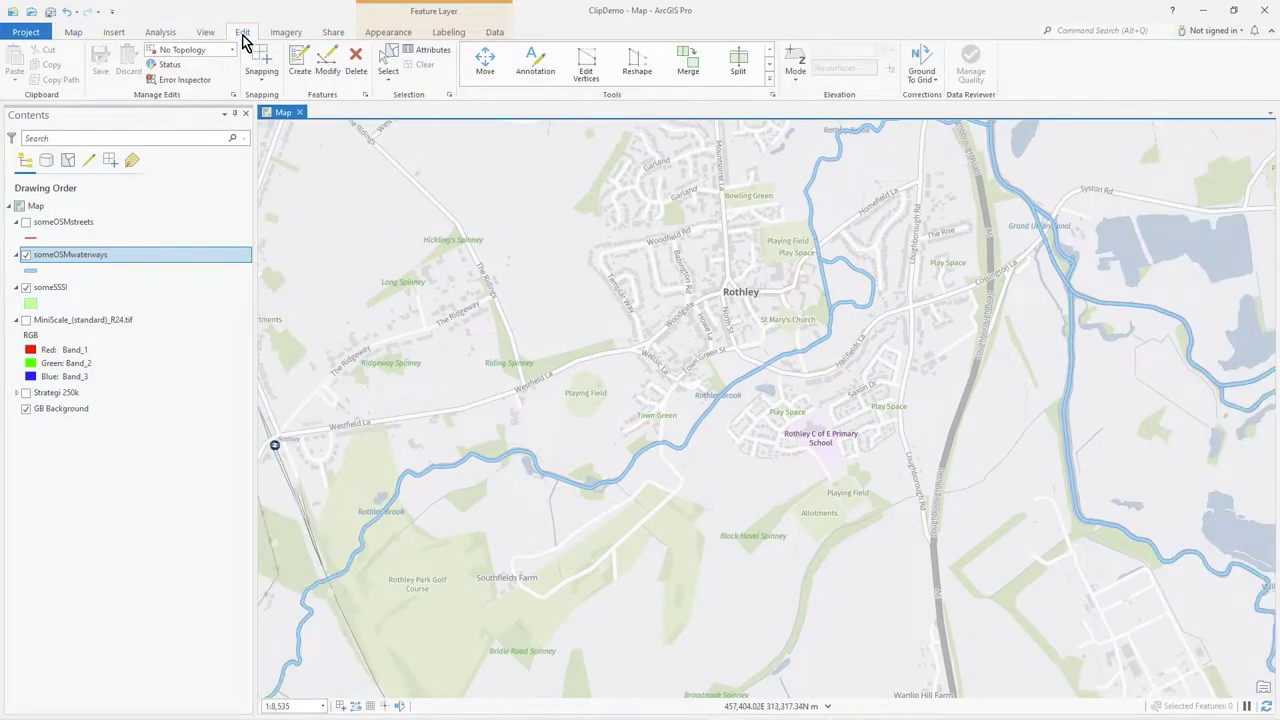
{"action": "left_click", "coordinate": [430, 50]}
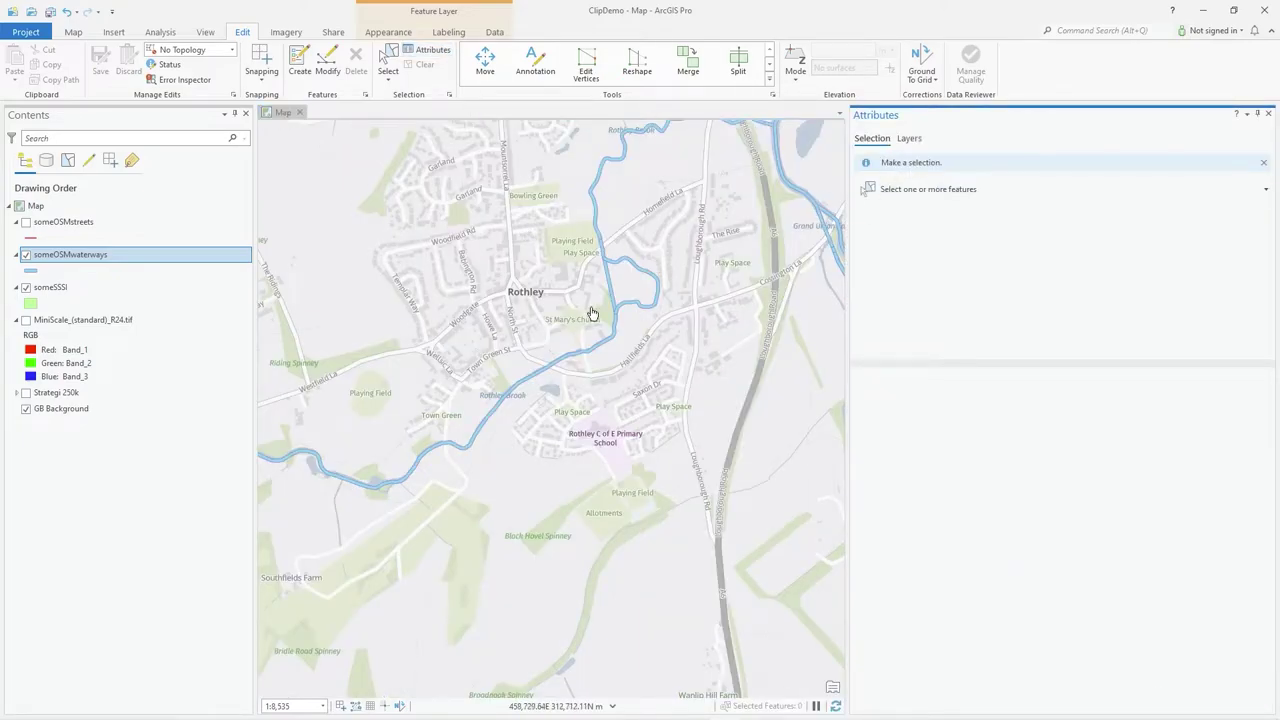
{"action": "left_click_drag", "start_coordinate": [546, 338], "coordinate": [595, 414]}
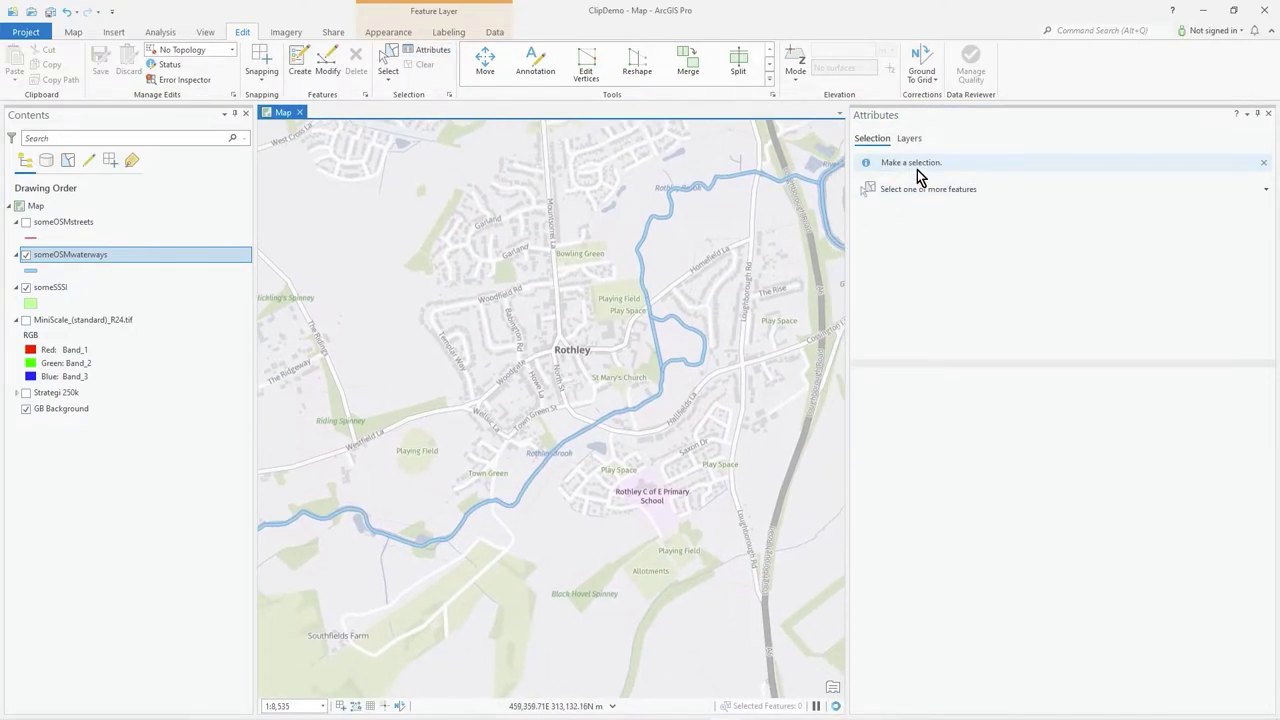
{"action": "left_click", "coordinate": [907, 189]}
{"action": "left_click", "coordinate": [568, 405]}
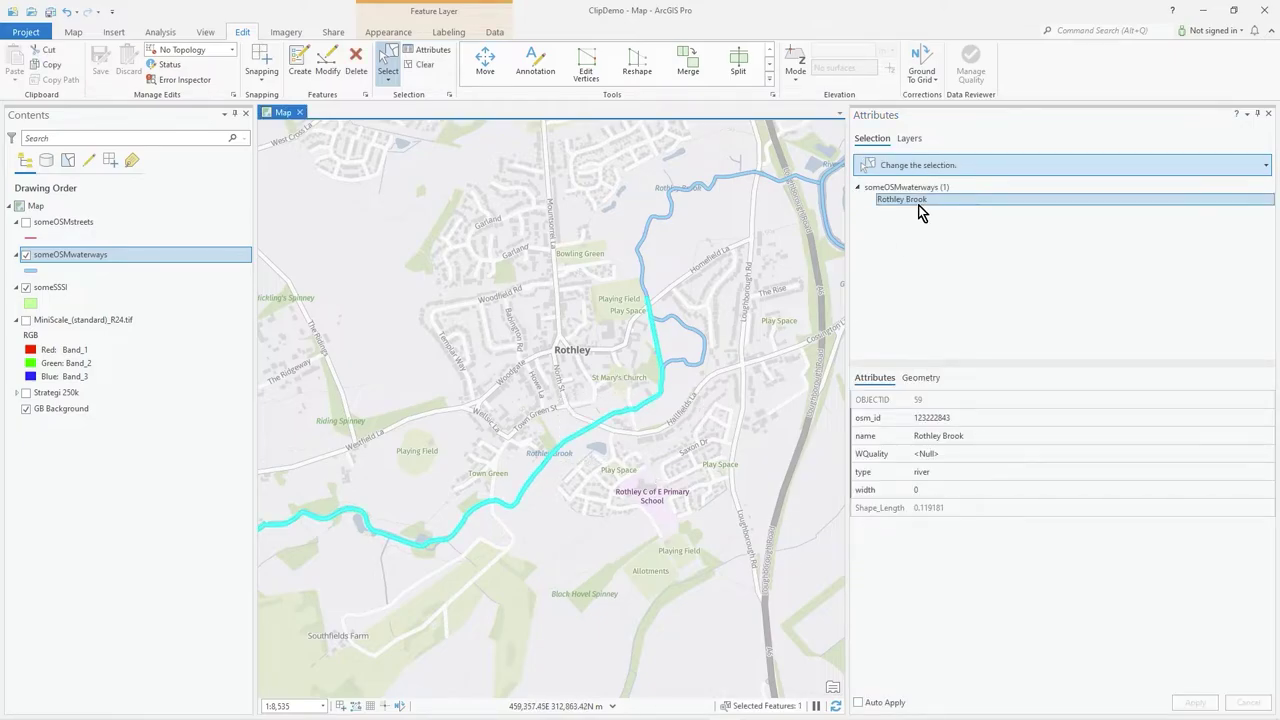
{"action": "left_click", "coordinate": [946, 454]}
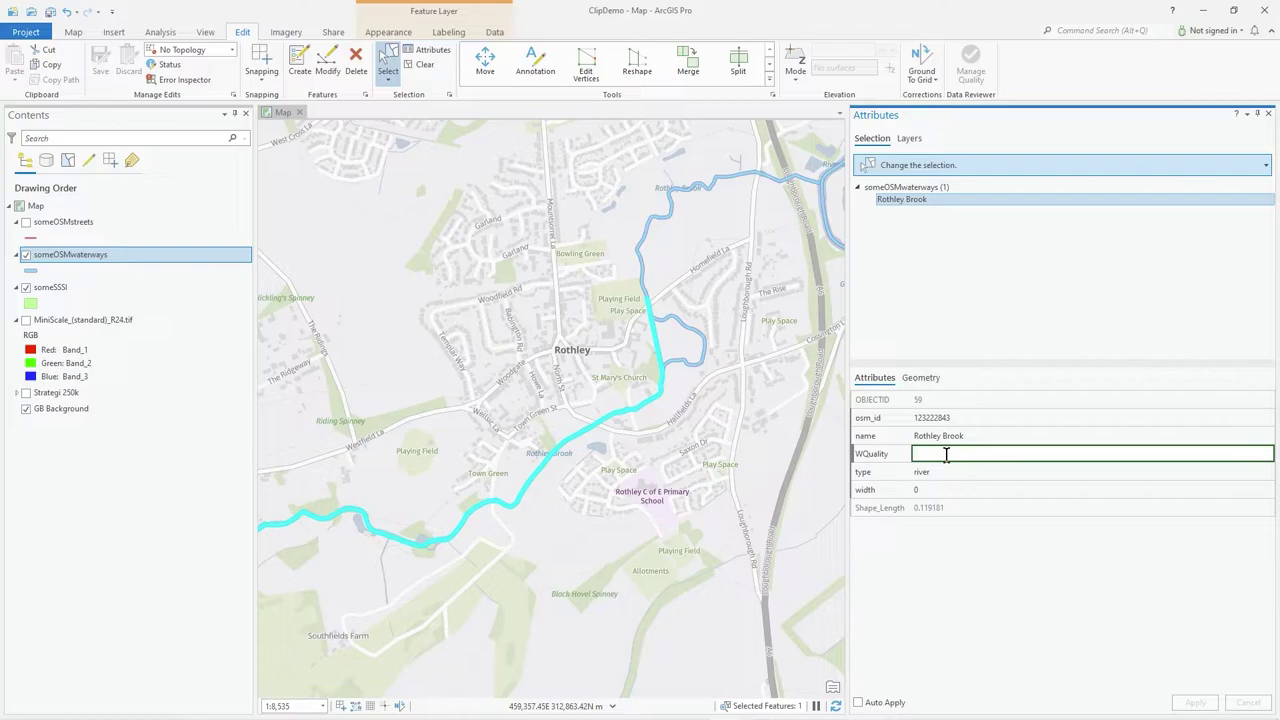
{"action": "type", "text": "sdasd"}
{"action": "left_click", "coordinate": [920, 466]}
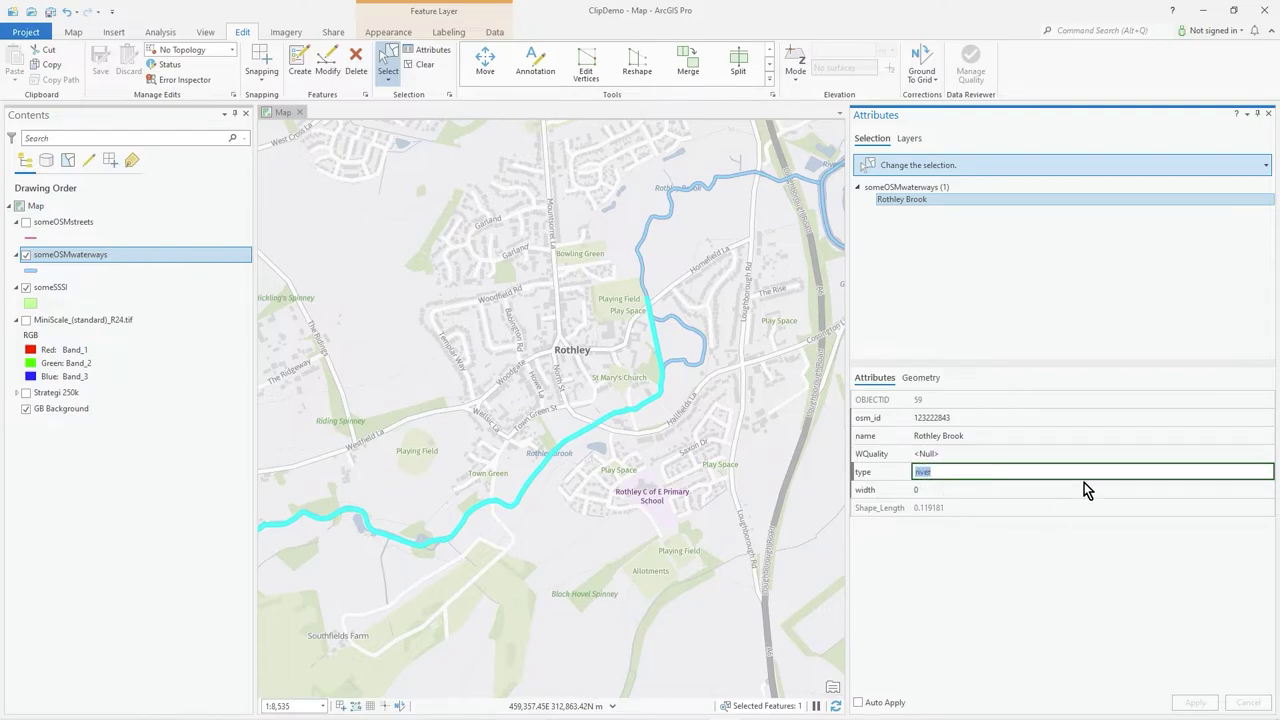
{"action": "left_click", "coordinate": [1269, 115]}
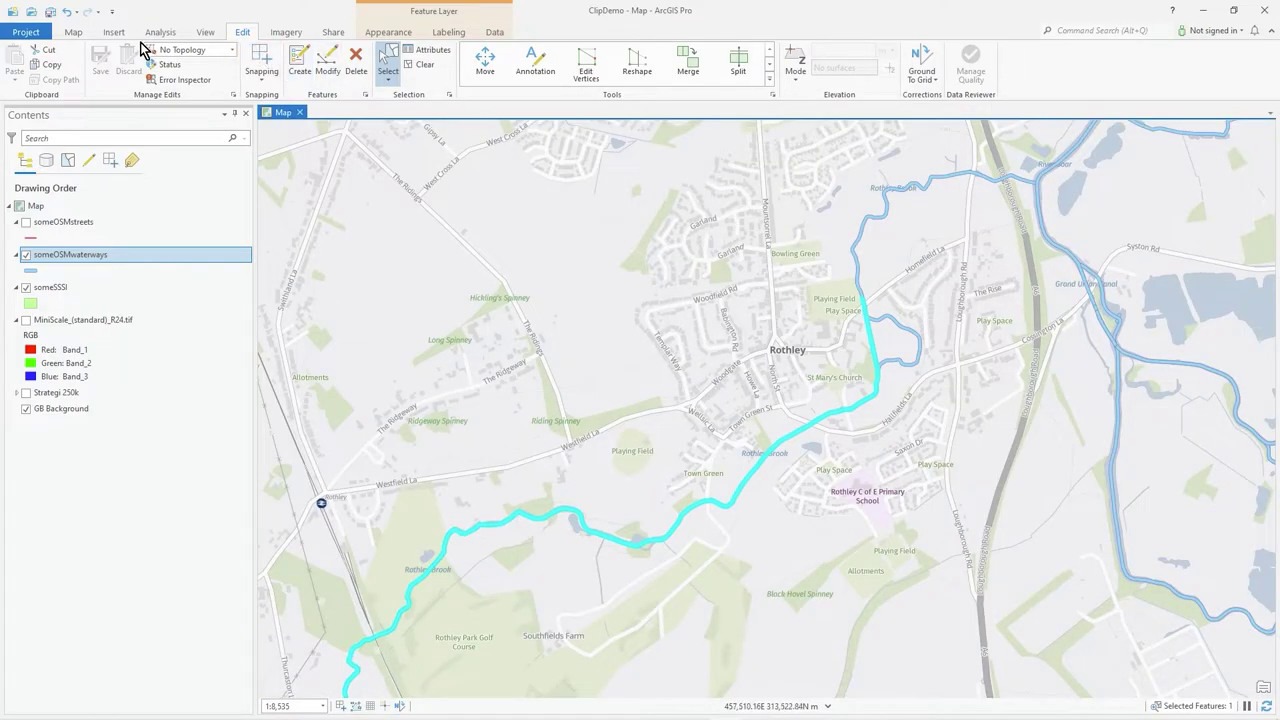
{"action": "left_click", "coordinate": [74, 33]}
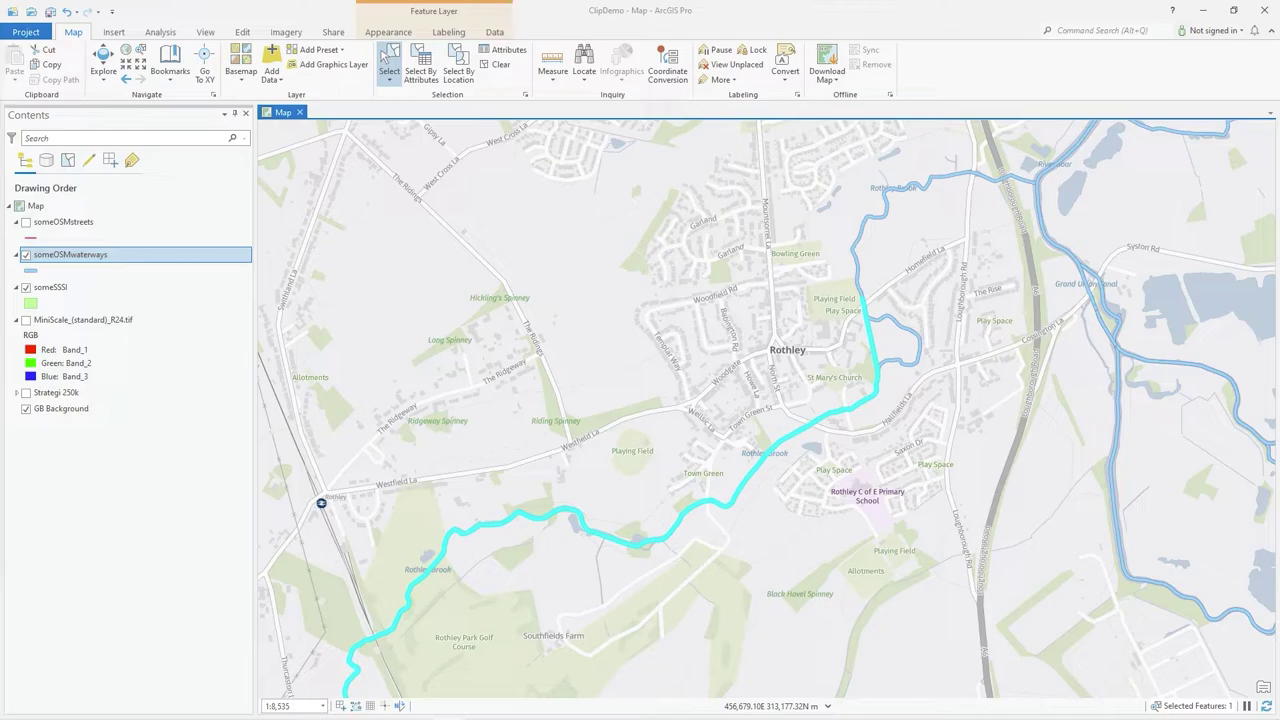
Open the Domains view and enter a new domain wq described as 'Water Quality Description'.
{"action": "right_click", "coordinate": [105, 260]}
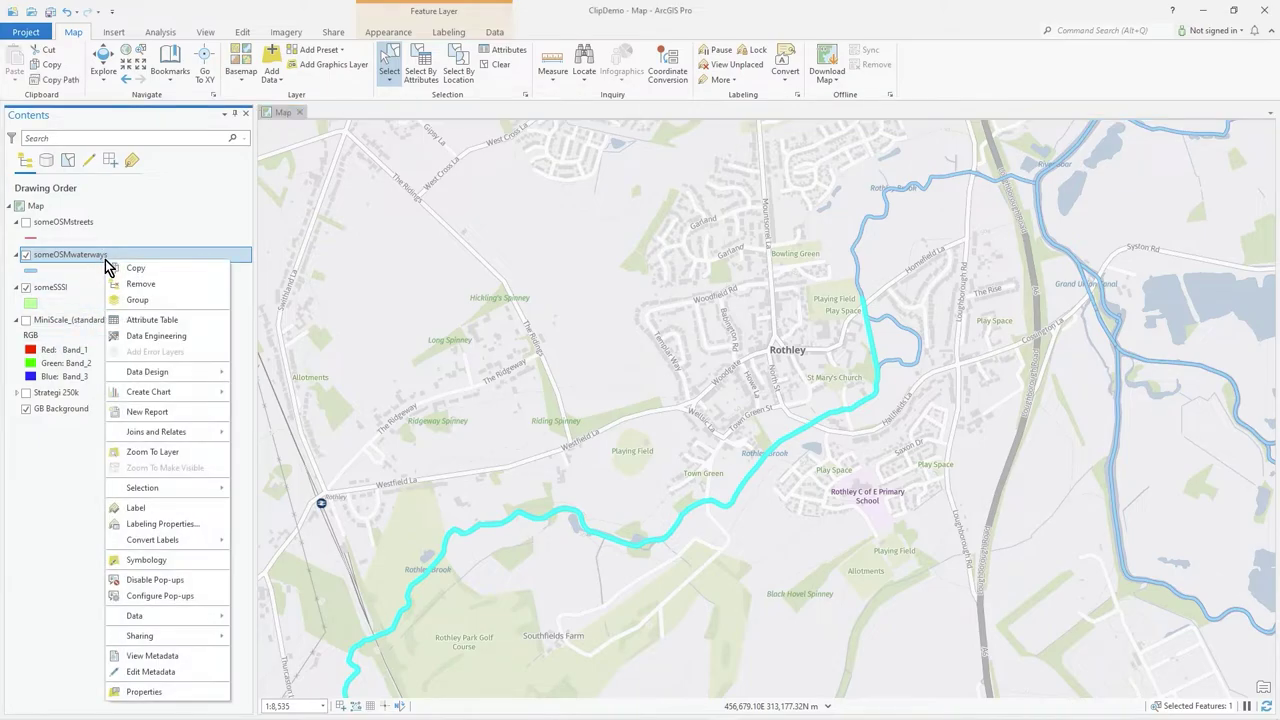
{"action": "mouse_move", "coordinate": [172, 374]}
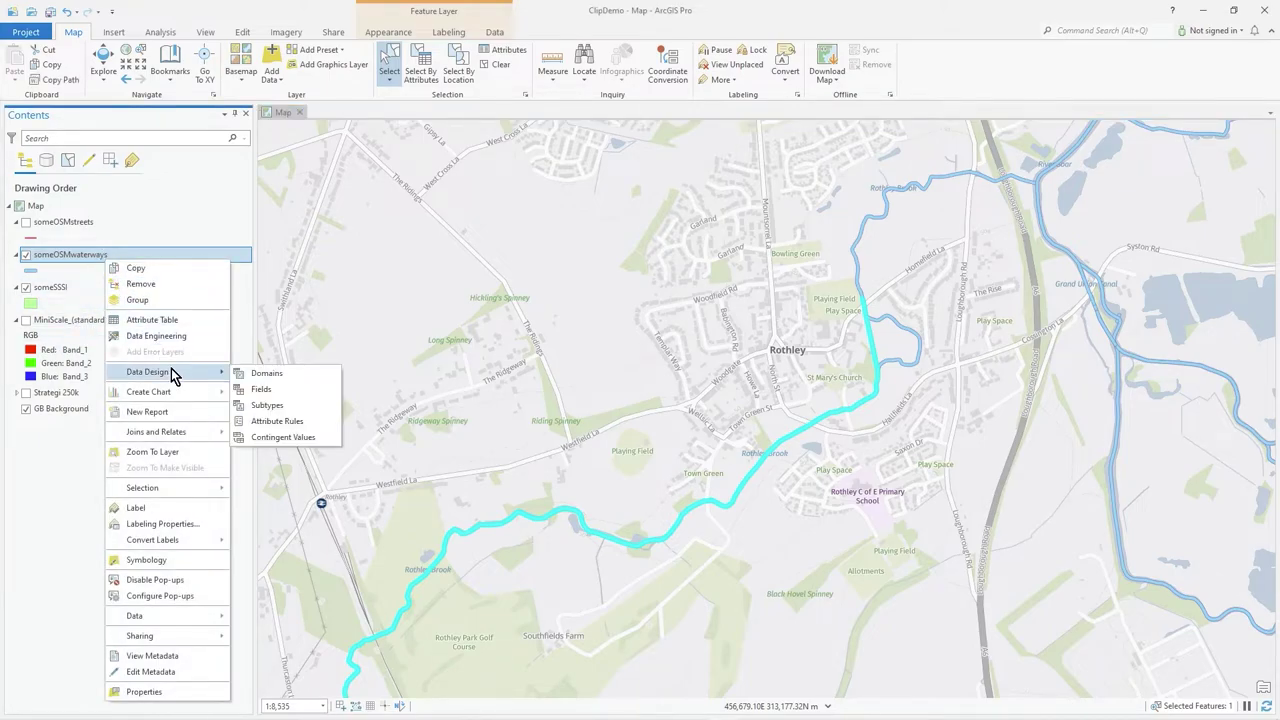
{"action": "left_click", "coordinate": [273, 380]}
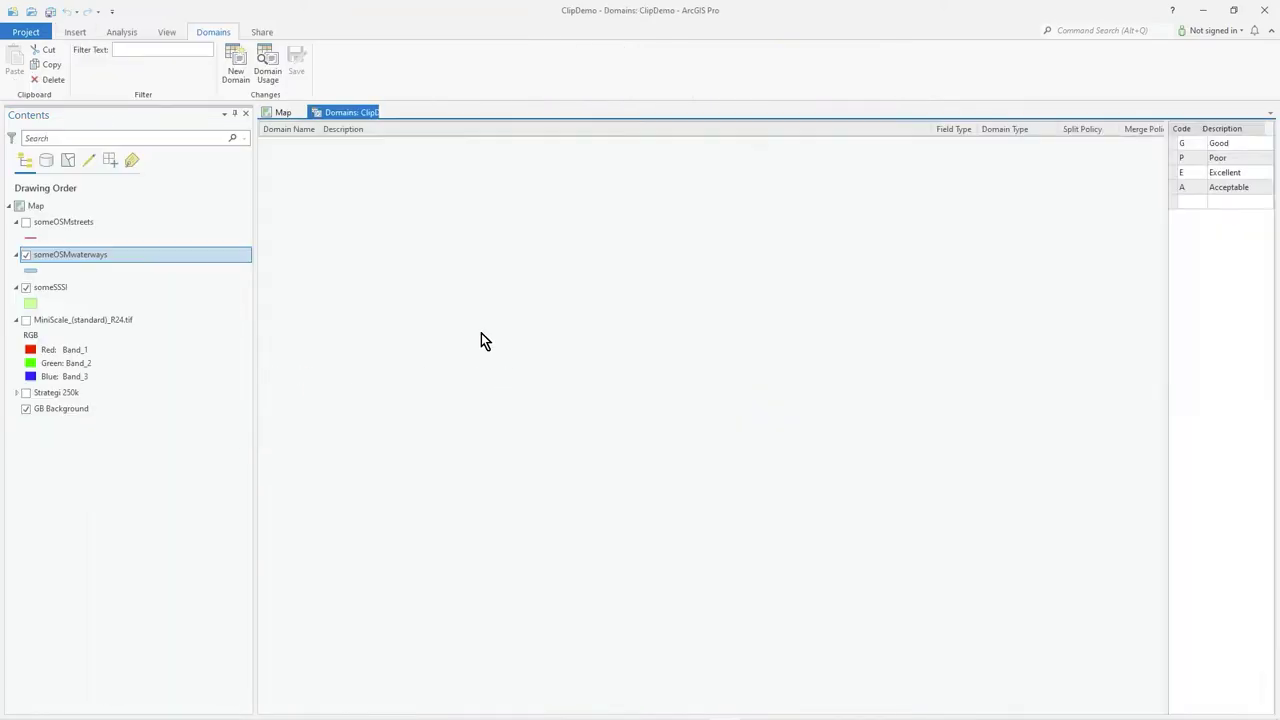
{"action": "left_click", "coordinate": [307, 144]}
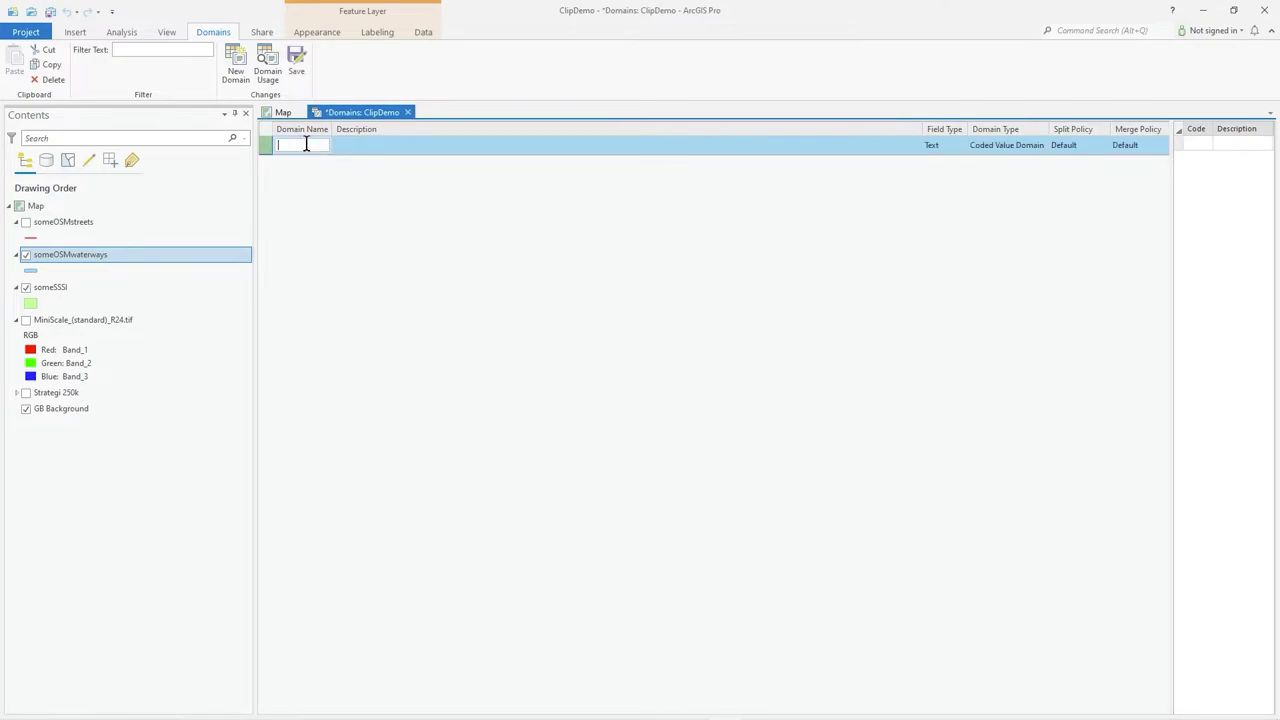
{"action": "type", "text": "wo"}
{"action": "left_click", "coordinate": [397, 146]}
{"action": "type", "text": "Water Quality Description"}
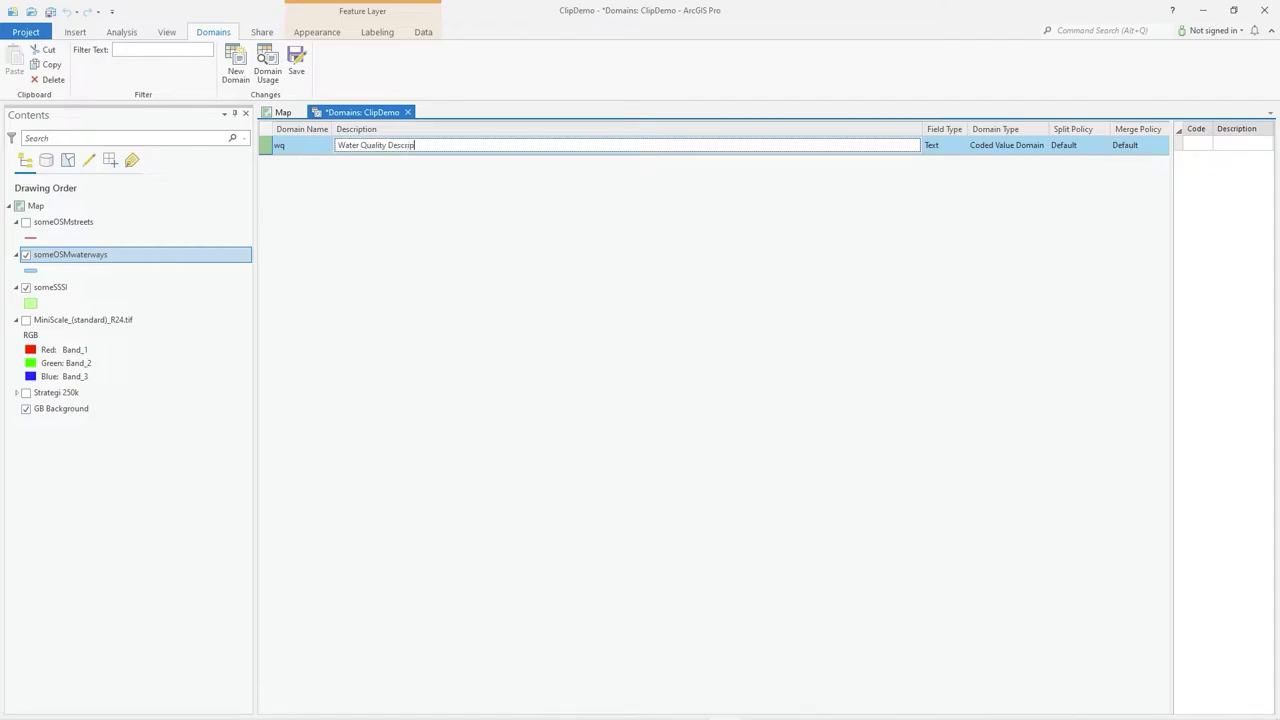
Confirm the description and keep the wq domain's type as Coded Value Domain.
{"action": "left_click", "coordinate": [1036, 150]}
{"action": "left_click", "coordinate": [1041, 146]}
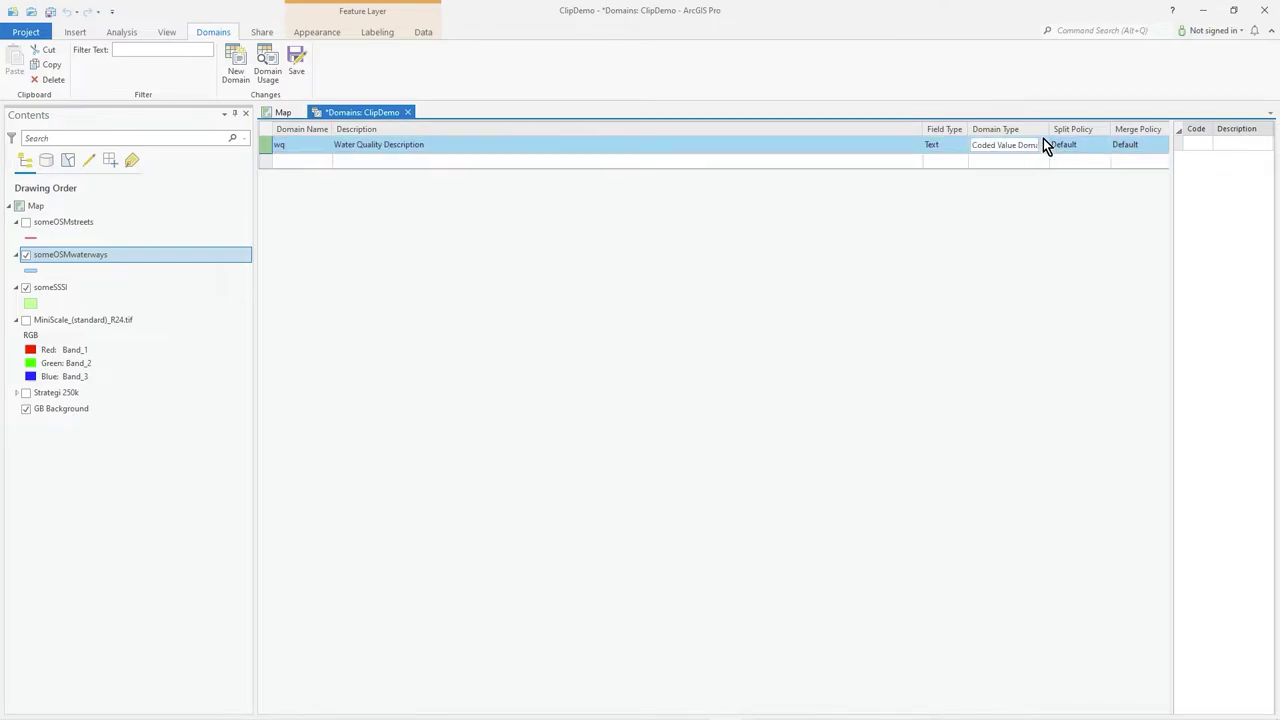
{"action": "left_click", "coordinate": [1041, 140]}
{"action": "left_click", "coordinate": [1041, 140]}
{"action": "left_click", "coordinate": [1041, 145]}
{"action": "left_click", "coordinate": [1041, 145]}
Select the wq domain and add coded values P Poor and A Acceptable.
{"action": "left_click", "coordinate": [385, 143]}
{"action": "left_click", "coordinate": [289, 146]}
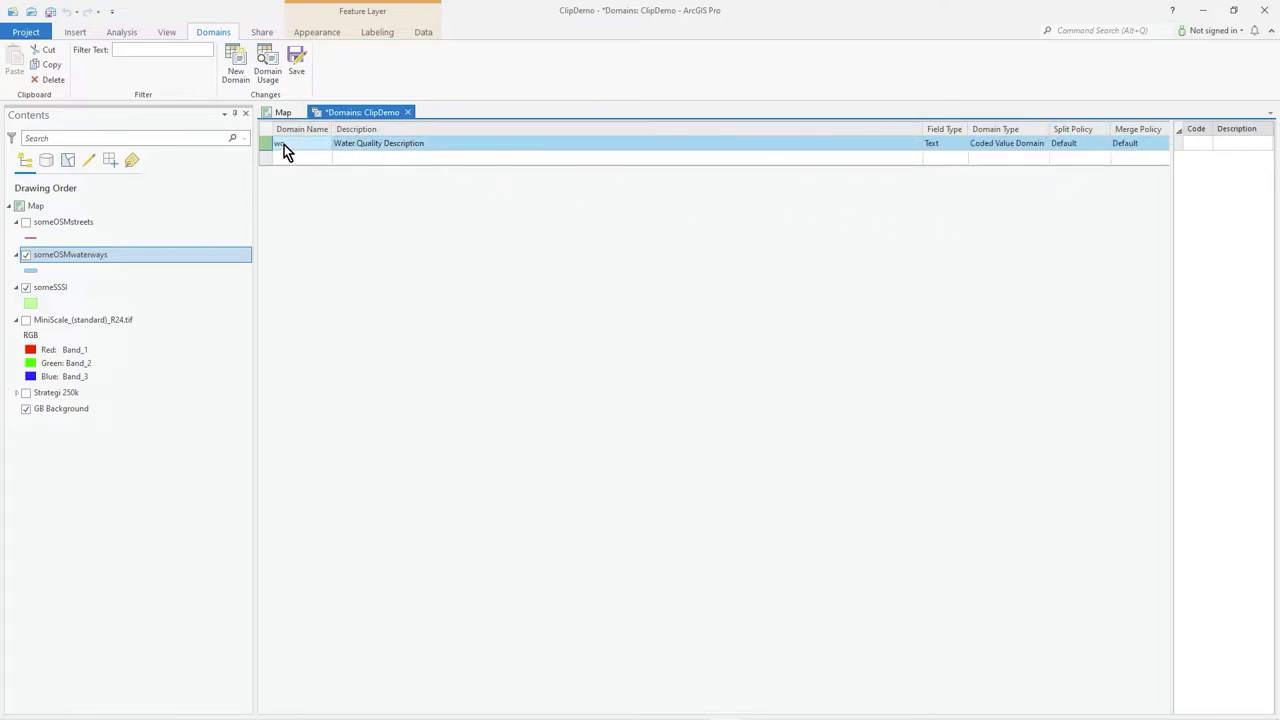
{"action": "left_click", "coordinate": [1197, 147]}
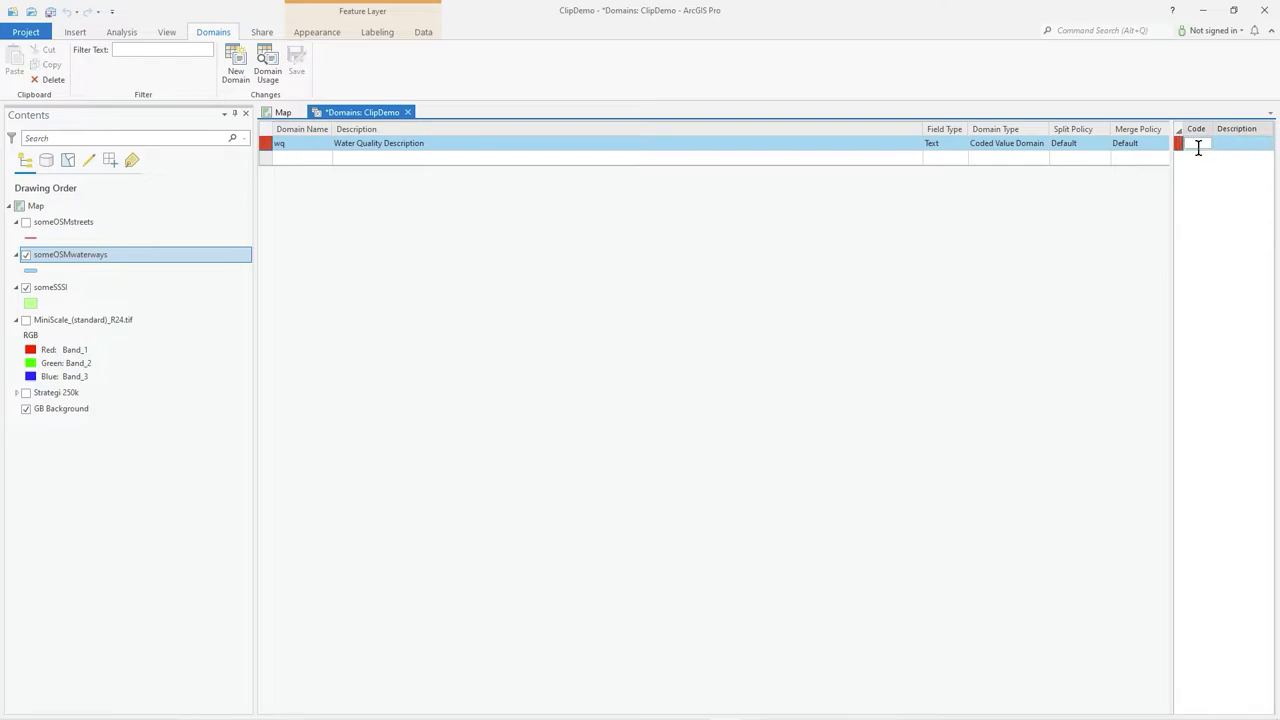
{"action": "type", "text": "P"}
{"action": "key", "text": "Tab"}
{"action": "type", "text": "Poor"}
{"action": "key", "text": "Return"}
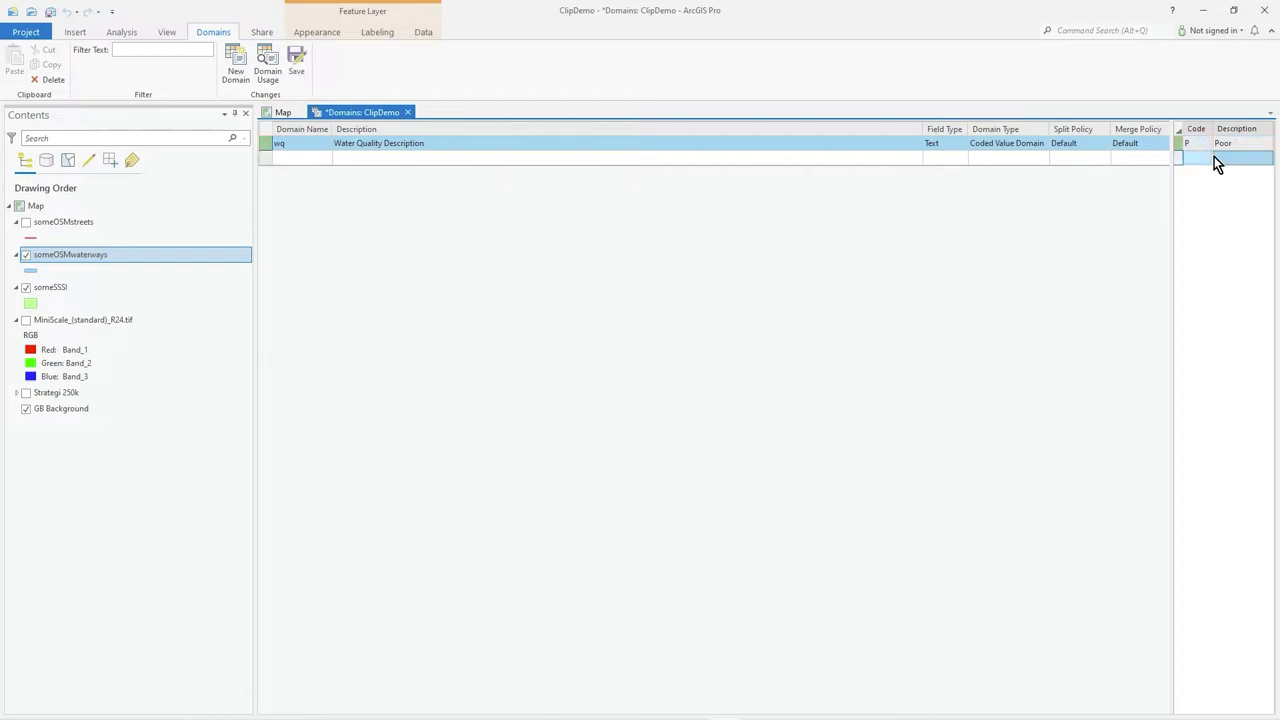
{"action": "left_click", "coordinate": [1199, 157]}
{"action": "type", "text": "A"}
{"action": "key", "text": "Tab"}
{"action": "type", "text": "Acceptabl"}
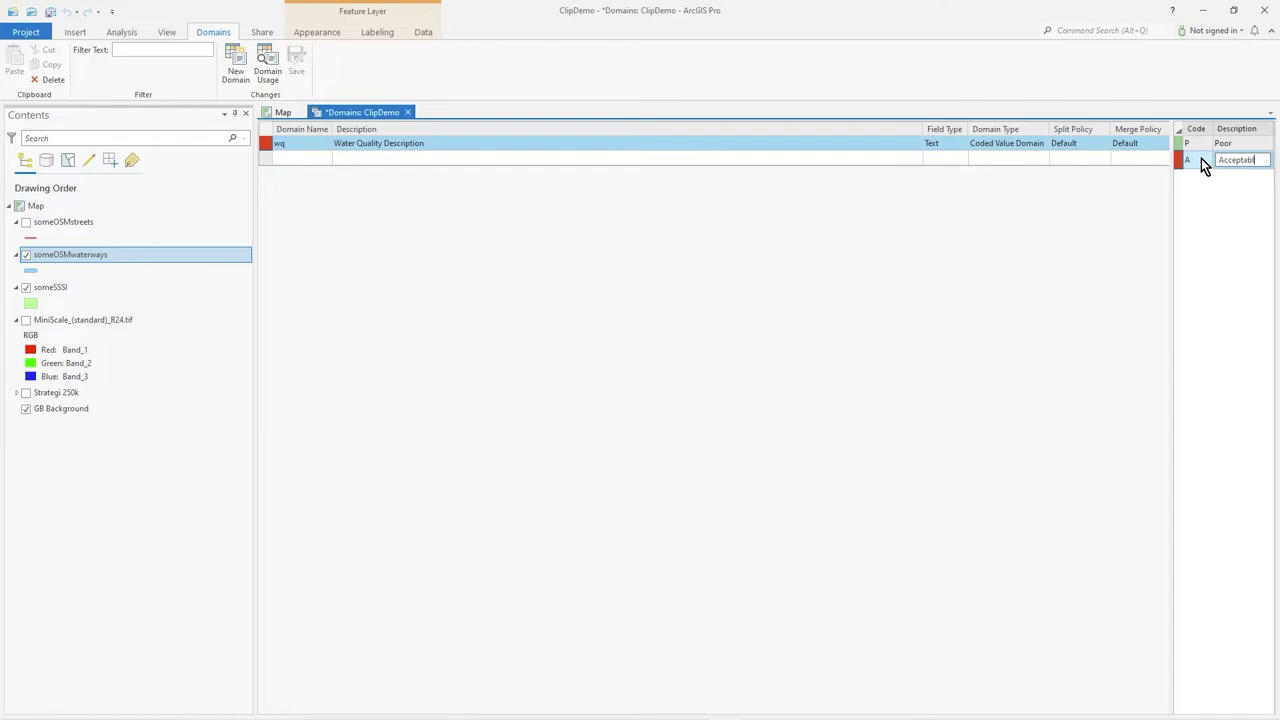
{"action": "type", "text": "e"}
{"action": "key", "text": "Return"}
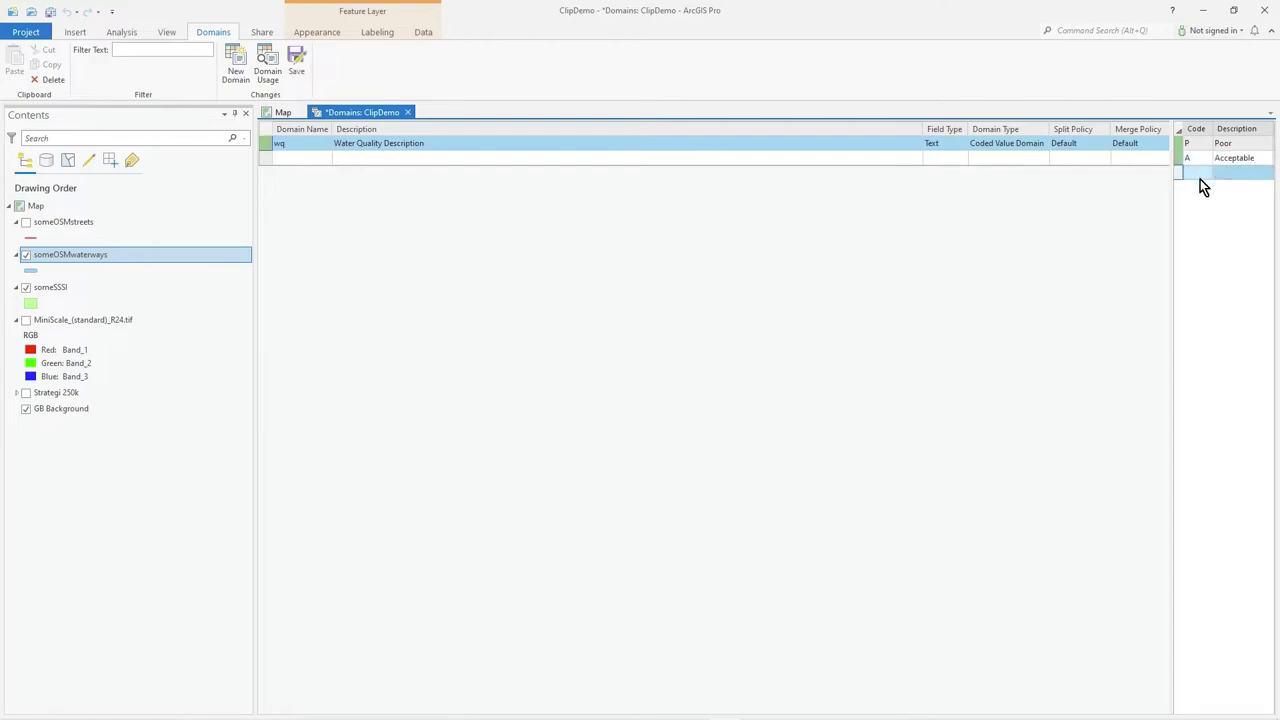
Add coded values G Good and E Excellent, then save the wq domain.
{"action": "left_click", "coordinate": [1200, 178]}
{"action": "type", "text": "G"}
{"action": "key", "text": "Tab"}
{"action": "type", "text": "Good"}
{"action": "key", "text": "Return"}
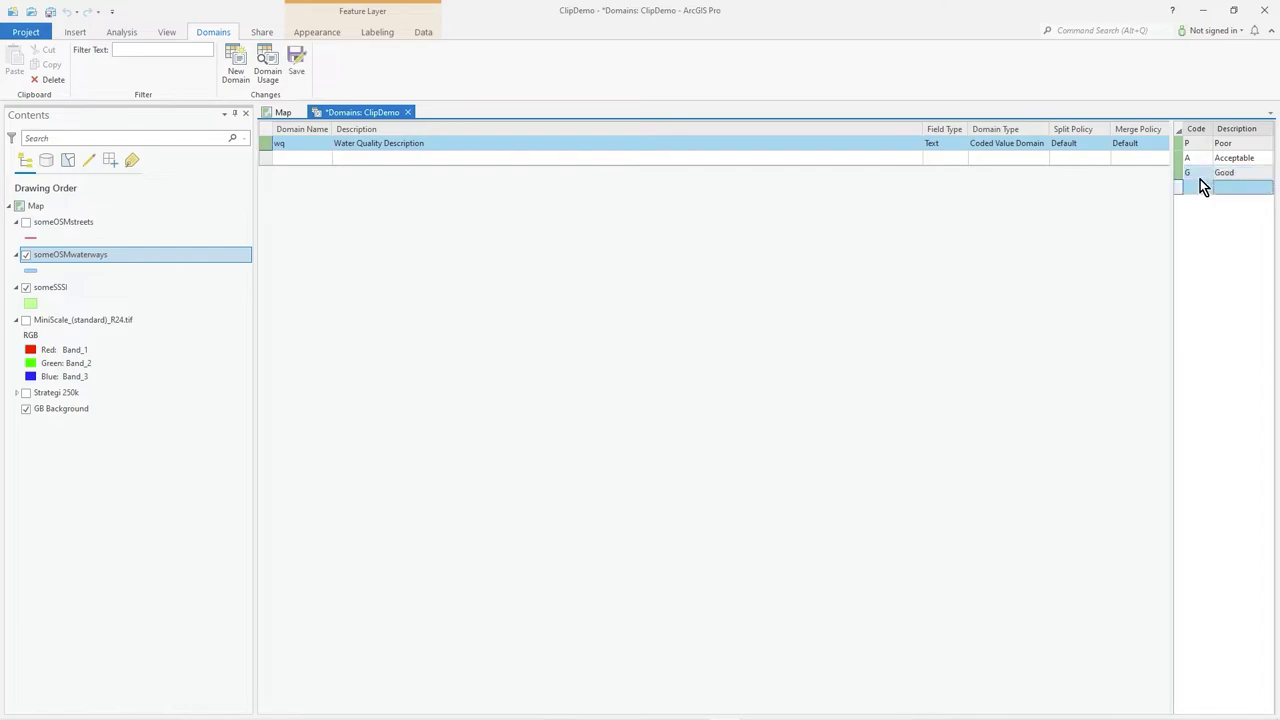
{"action": "left_click", "coordinate": [1200, 188]}
{"action": "type", "text": "E"}
{"action": "key", "text": "Tab"}
{"action": "type", "text": "Excellent"}
{"action": "key", "text": "Return"}
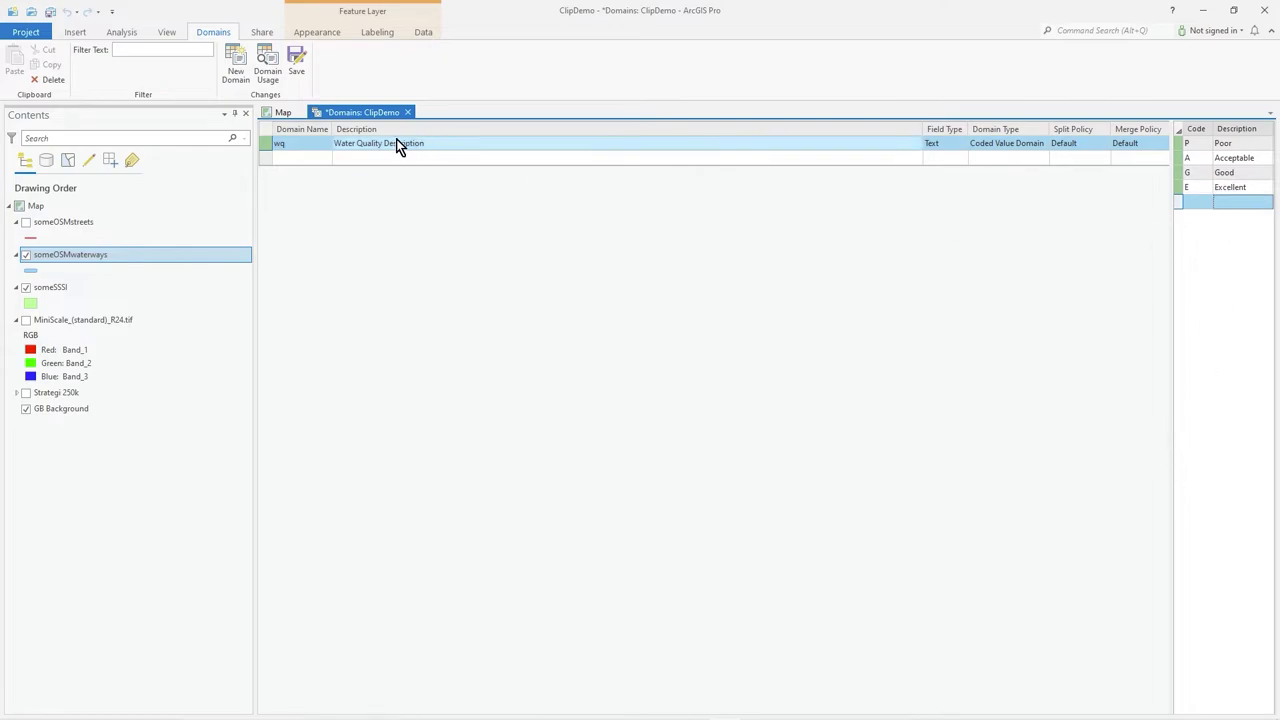
{"action": "left_click", "coordinate": [298, 60]}
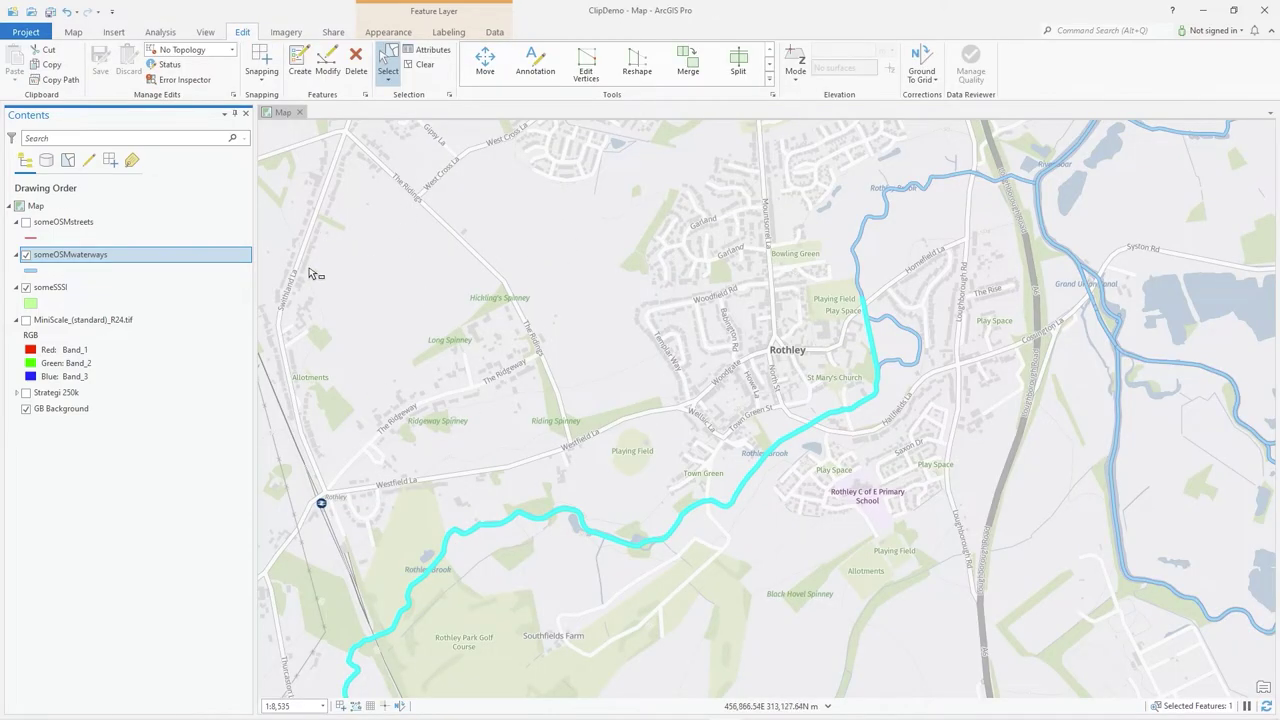
In the someOSMwaterways Fields view, assign the wq domain to WQuality and save.
{"action": "right_click", "coordinate": [79, 261]}
{"action": "mouse_move", "coordinate": [77, 256]}
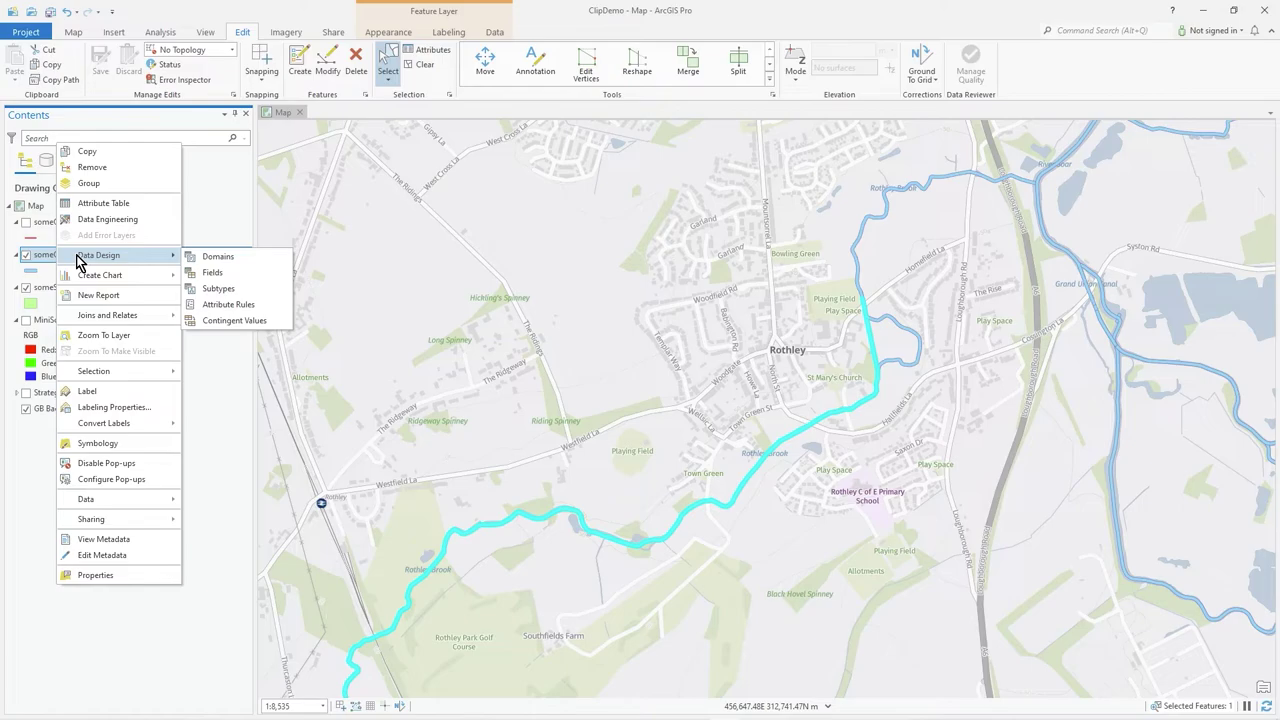
{"action": "left_click", "coordinate": [240, 276]}
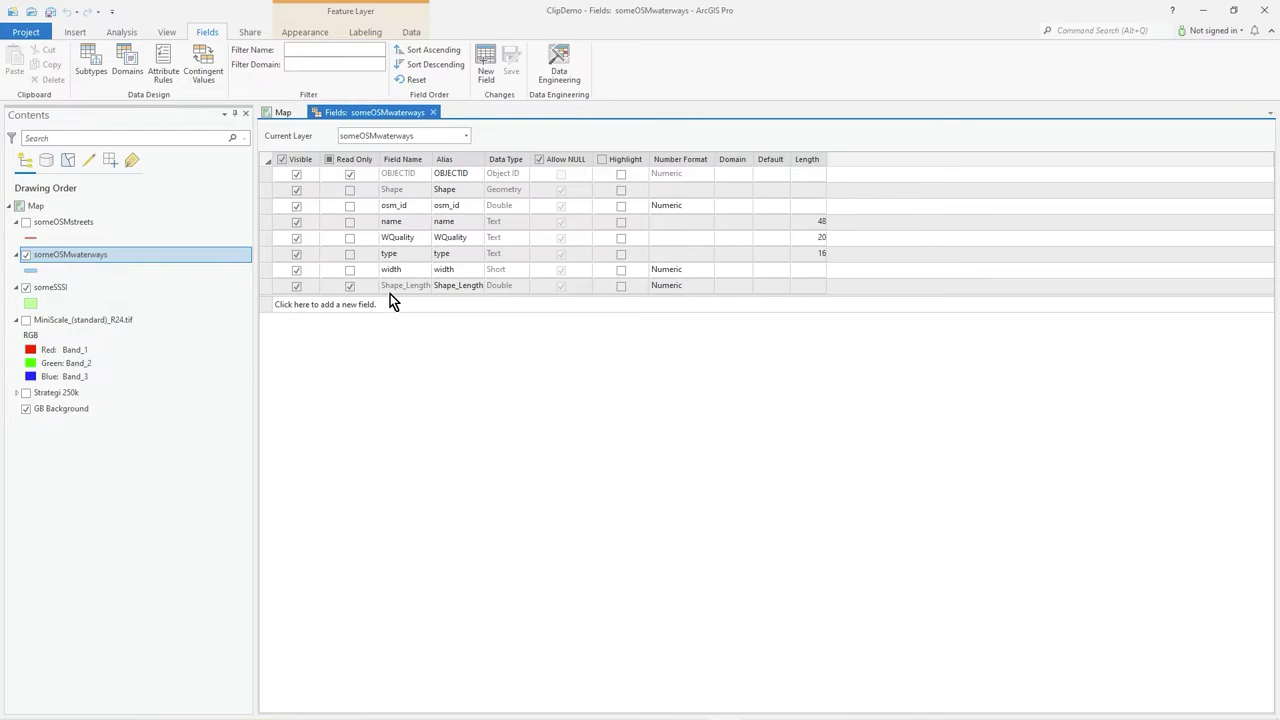
{"action": "left_click", "coordinate": [262, 237]}
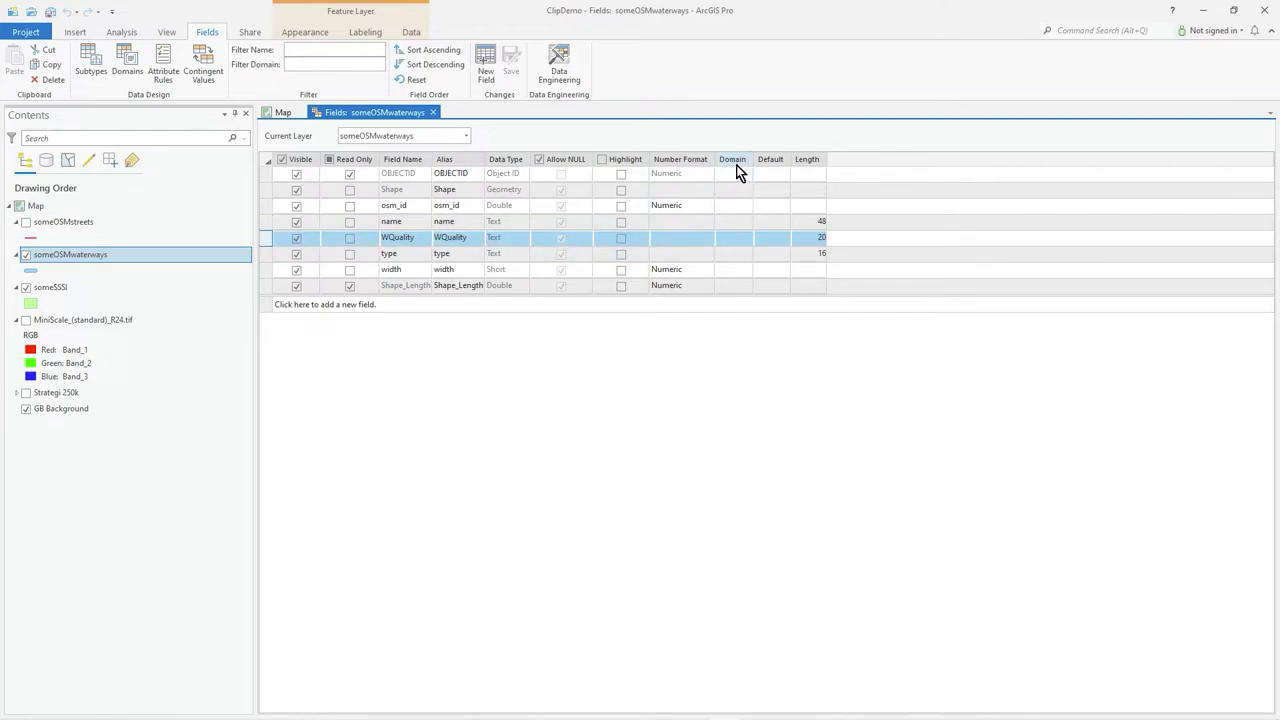
{"action": "left_click", "coordinate": [738, 238]}
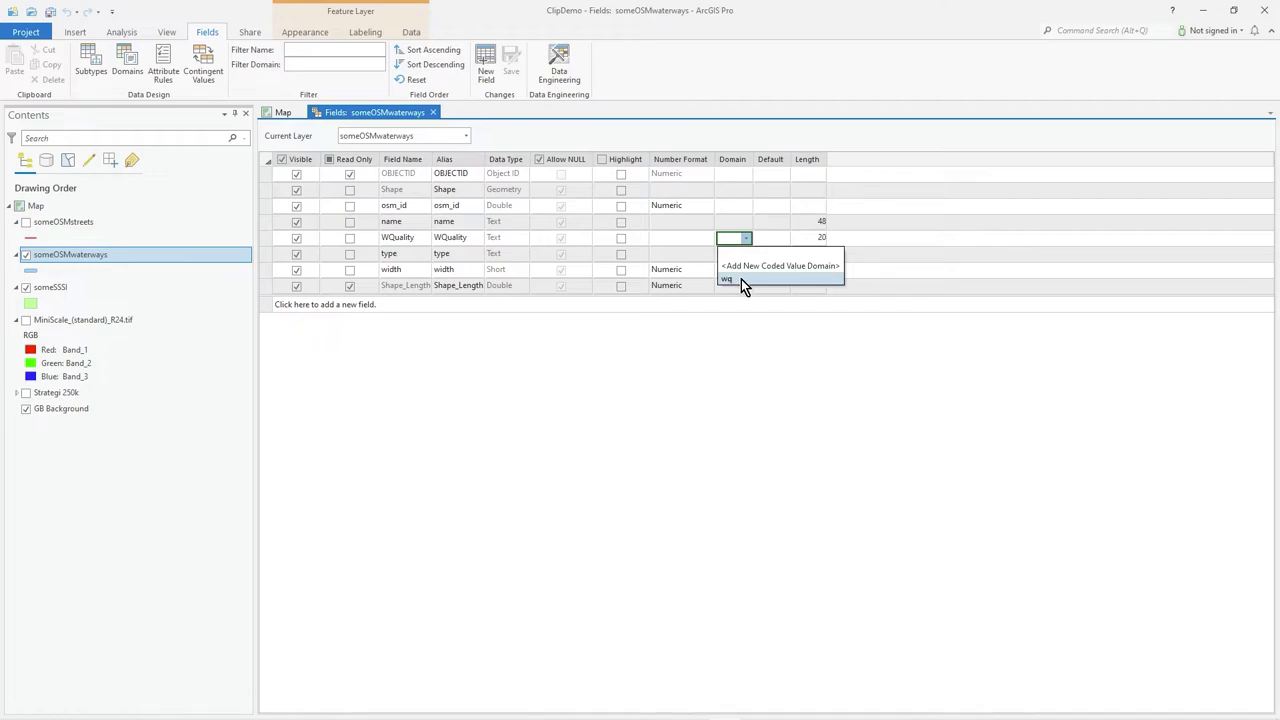
{"action": "left_click", "coordinate": [741, 279]}
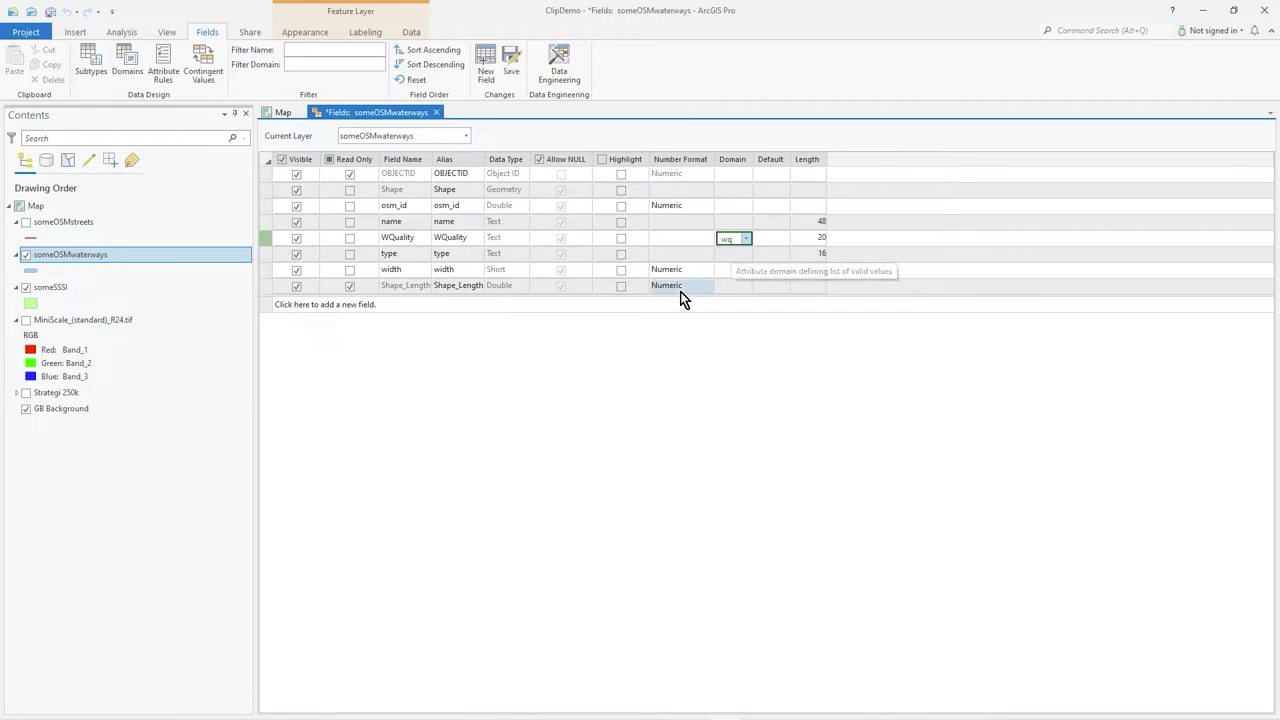
{"action": "left_click", "coordinate": [512, 66]}
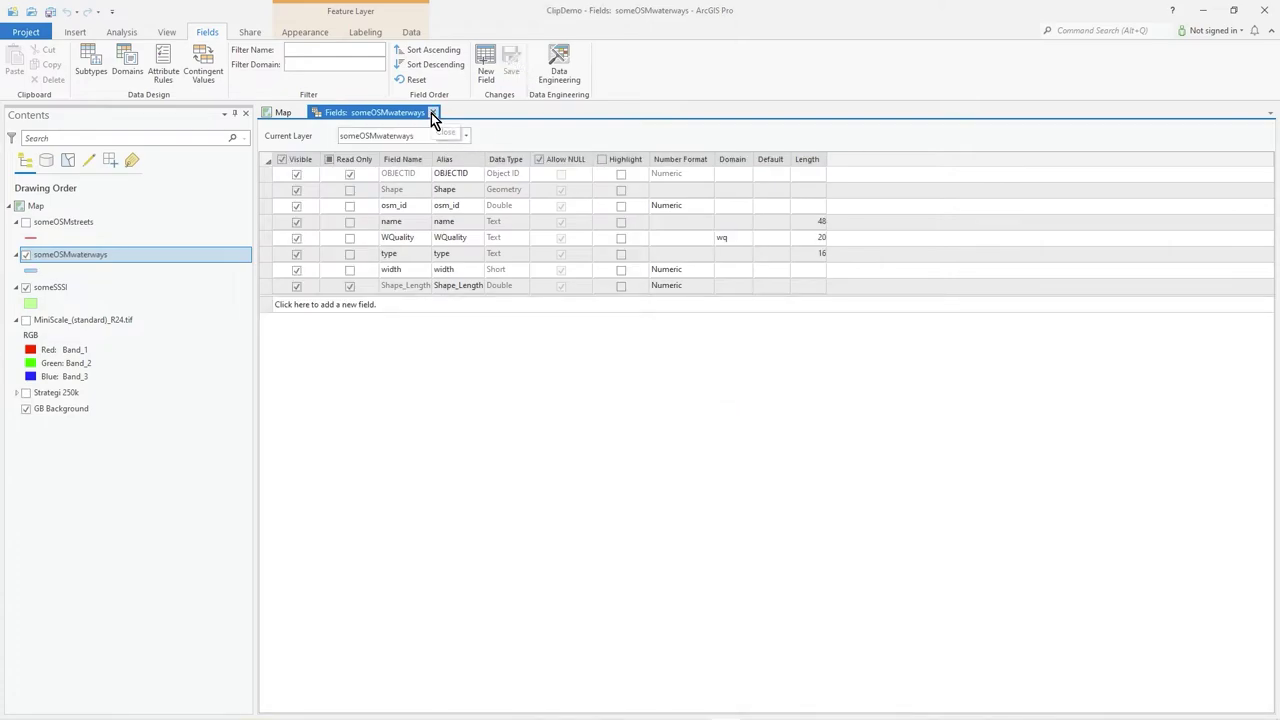
Close the Fields view, box-select Rothley Brook, and show its attributes.
{"action": "left_click", "coordinate": [432, 112]}
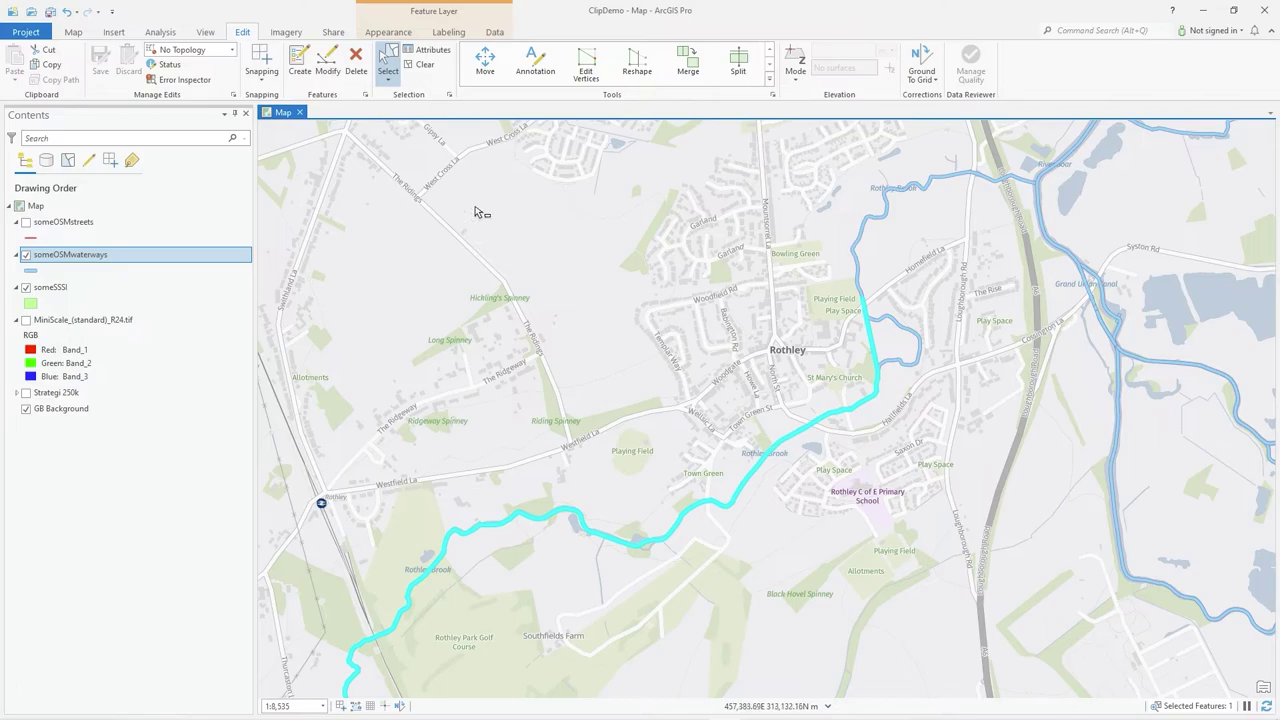
{"action": "left_click_drag", "start_coordinate": [685, 431], "coordinate": [811, 552]}
{"action": "left_click", "coordinate": [437, 52]}
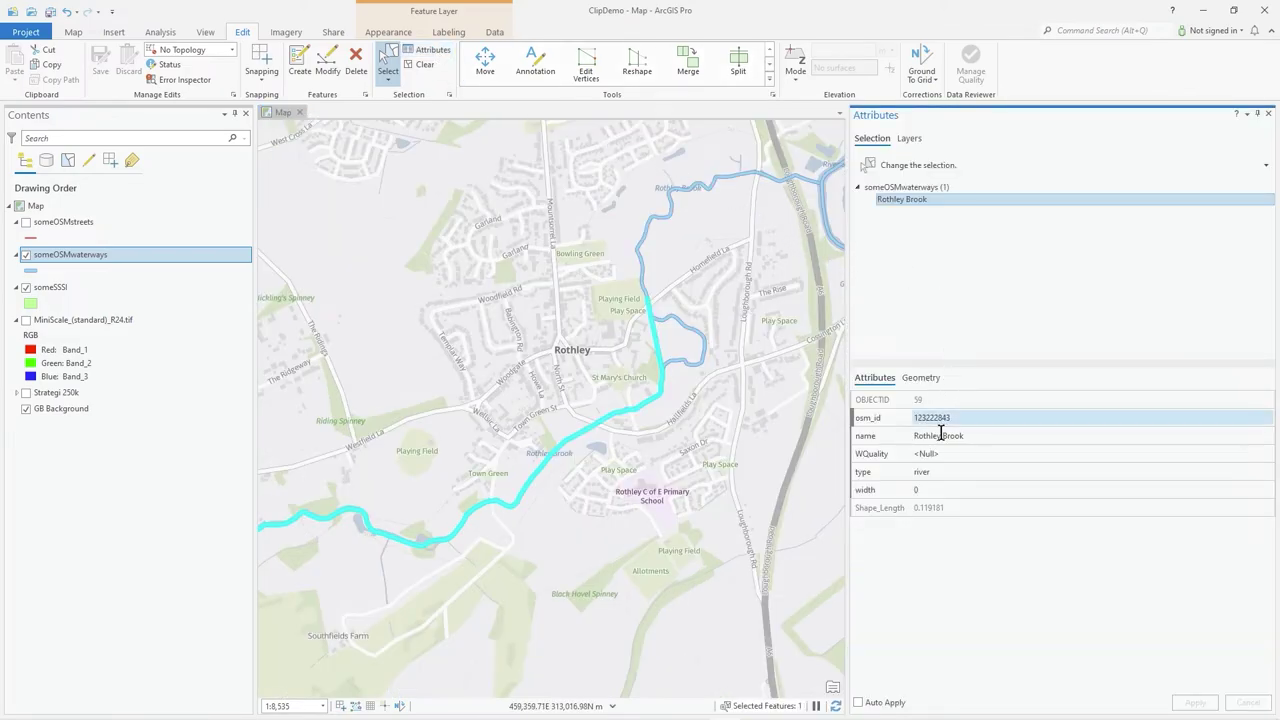
{"action": "mouse_move", "coordinate": [878, 460]}
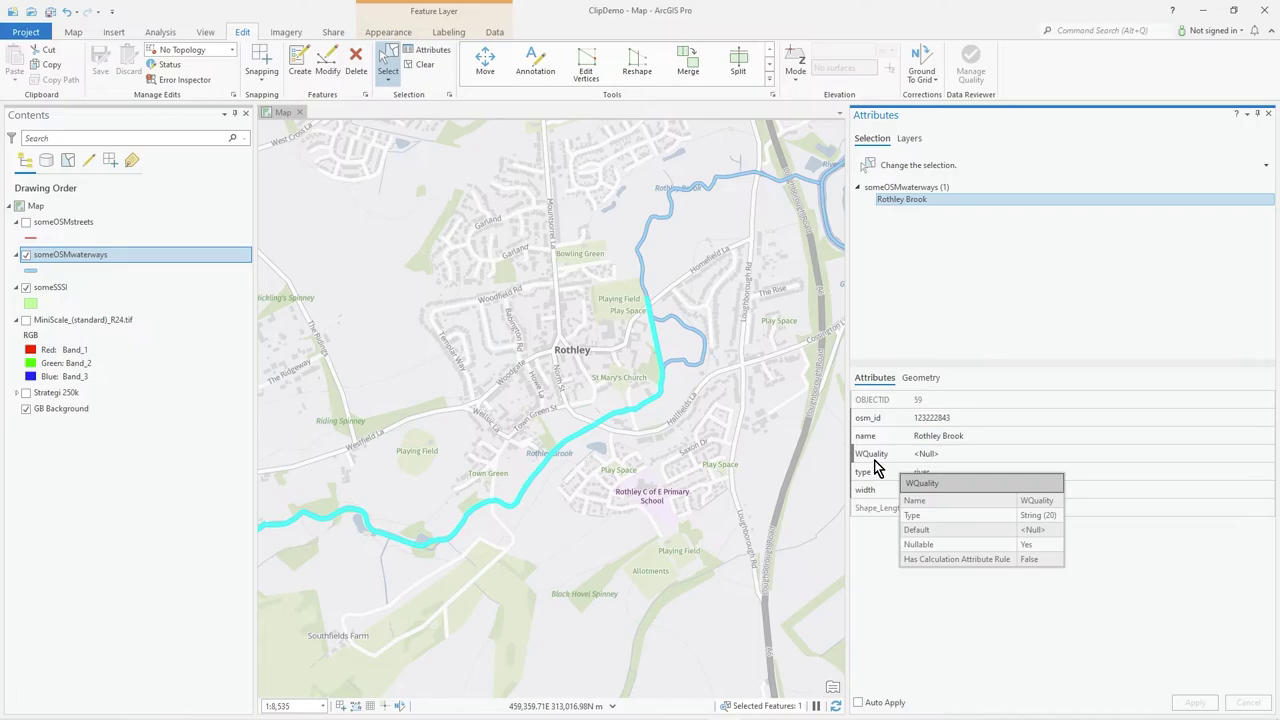
Set Rothley Brook's WQuality to Excellent and apply the change.
{"action": "left_click", "coordinate": [932, 454]}
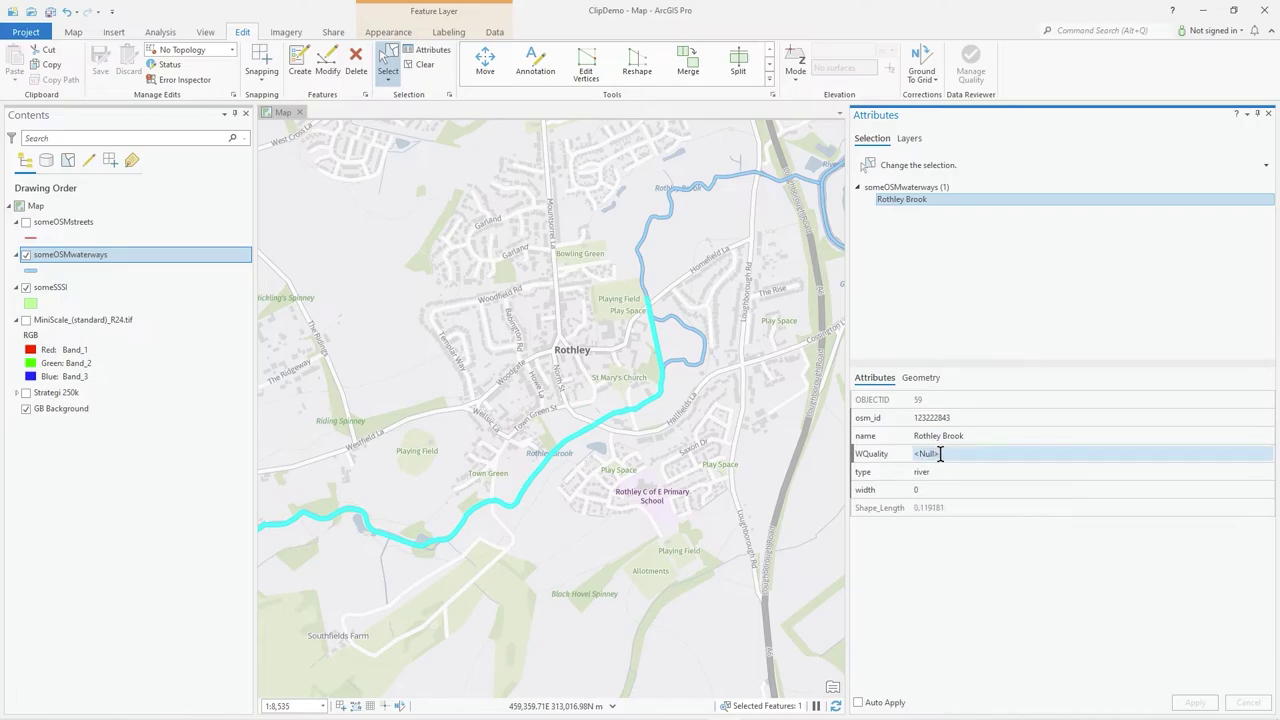
{"action": "left_click", "coordinate": [940, 454]}
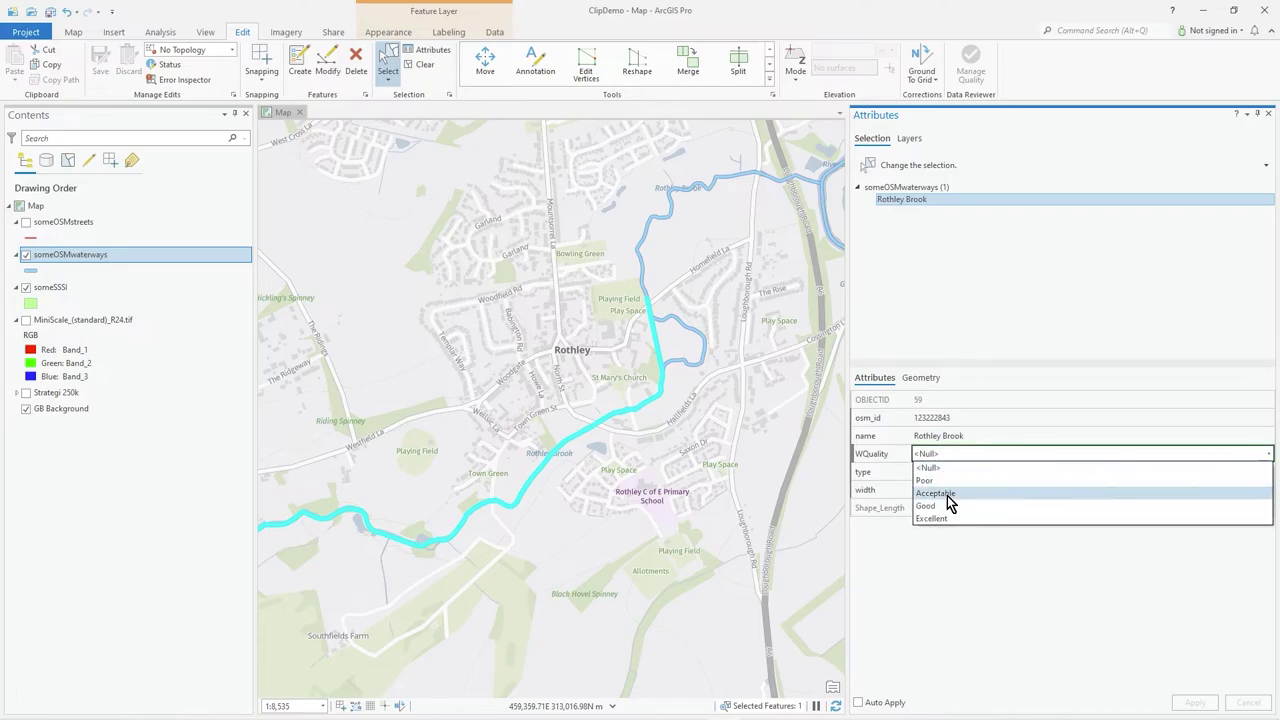
{"action": "left_click", "coordinate": [953, 481]}
{"action": "left_click", "coordinate": [945, 456]}
{"action": "left_click", "coordinate": [950, 506]}
{"action": "left_click", "coordinate": [940, 457]}
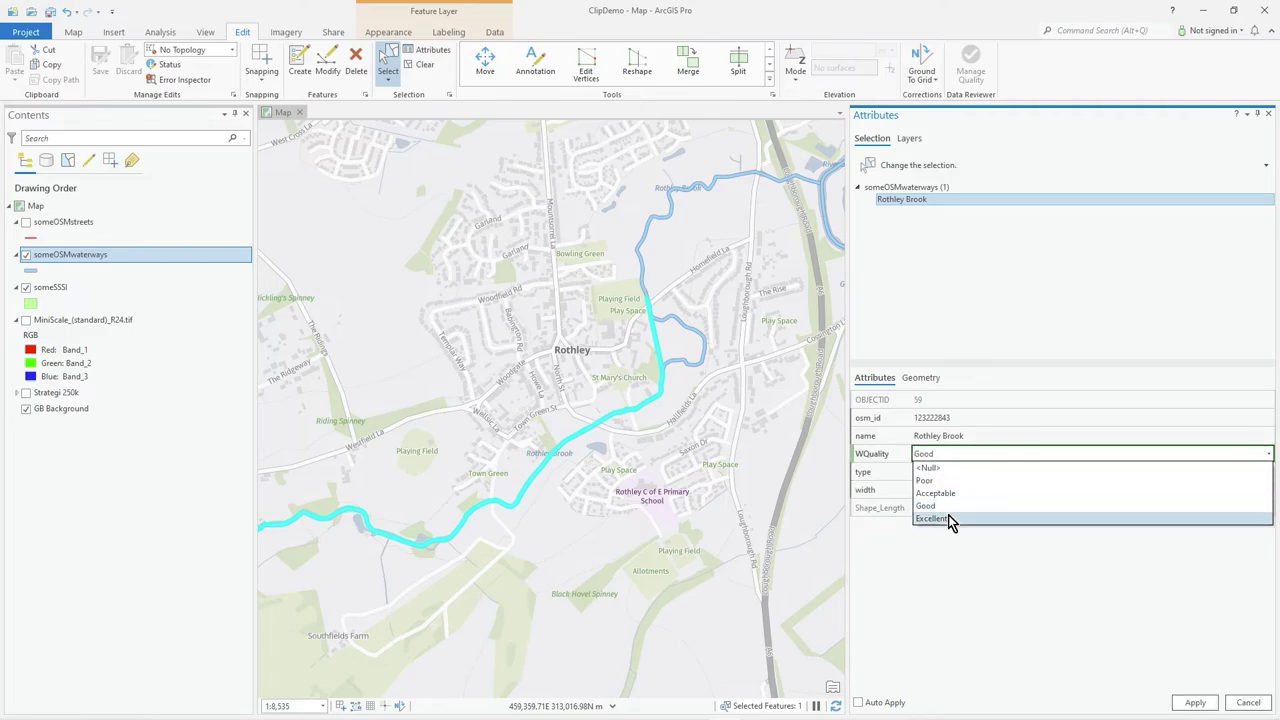
{"action": "left_click", "coordinate": [950, 519]}
{"action": "left_click", "coordinate": [958, 458]}
{"action": "left_click", "coordinate": [944, 519]}
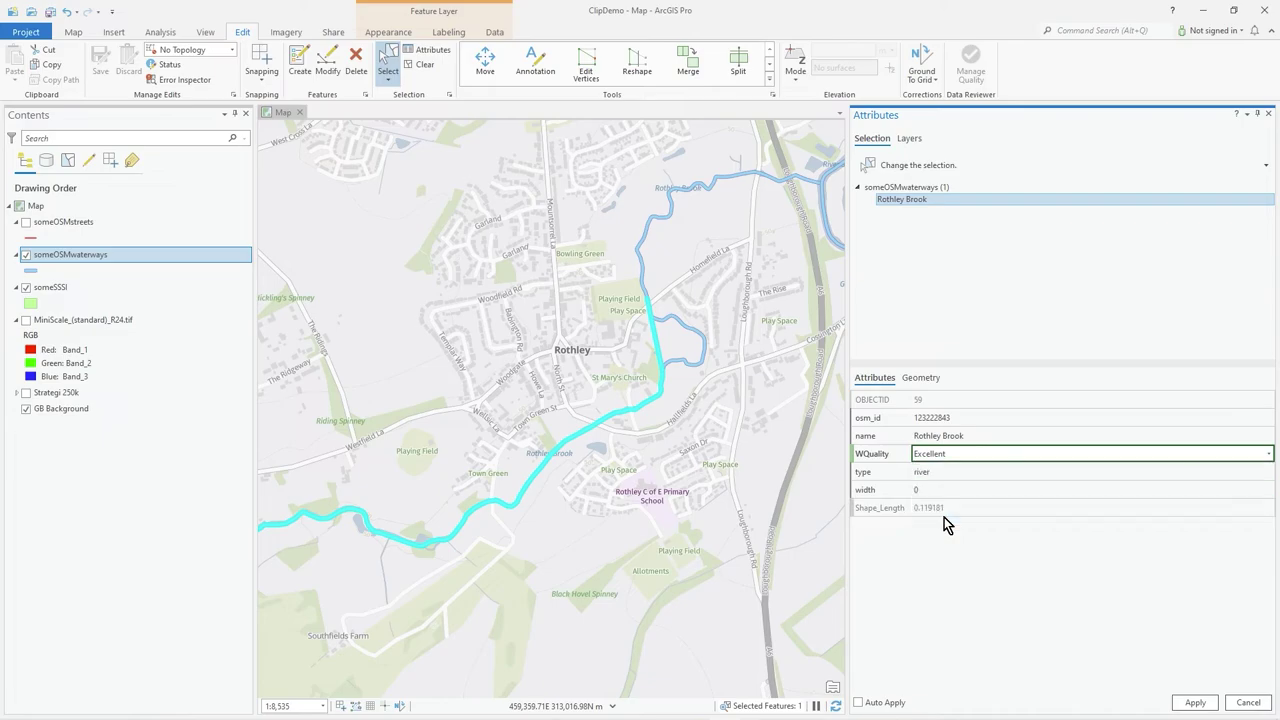
{"action": "left_click", "coordinate": [1193, 703]}
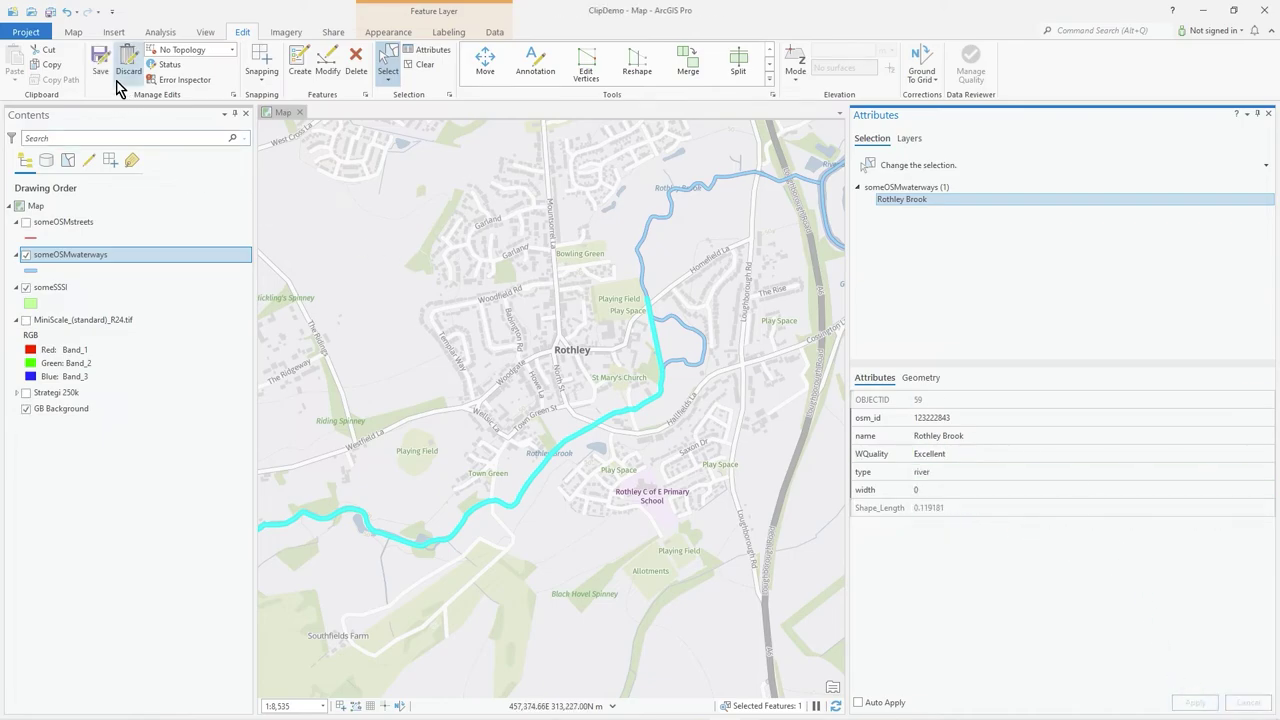
Switch to the Explore tool and close the Attributes pane.
{"action": "left_click", "coordinate": [73, 32]}
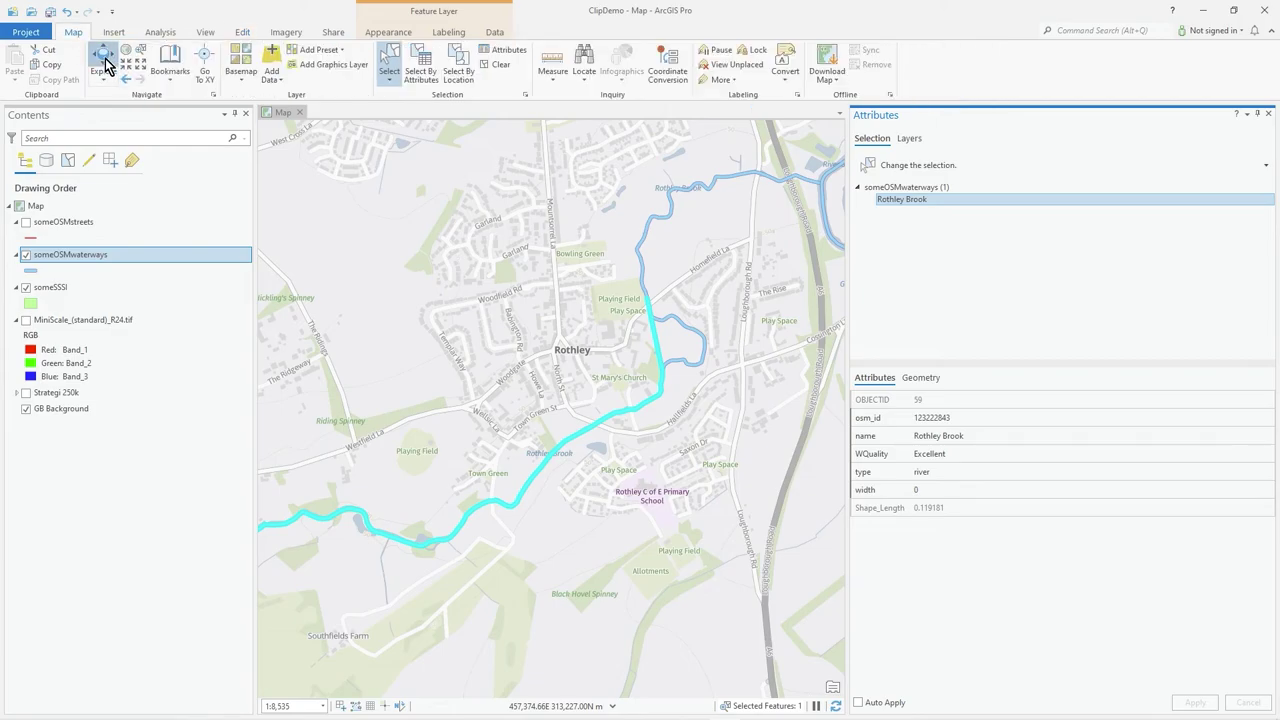
{"action": "left_click", "coordinate": [104, 62]}
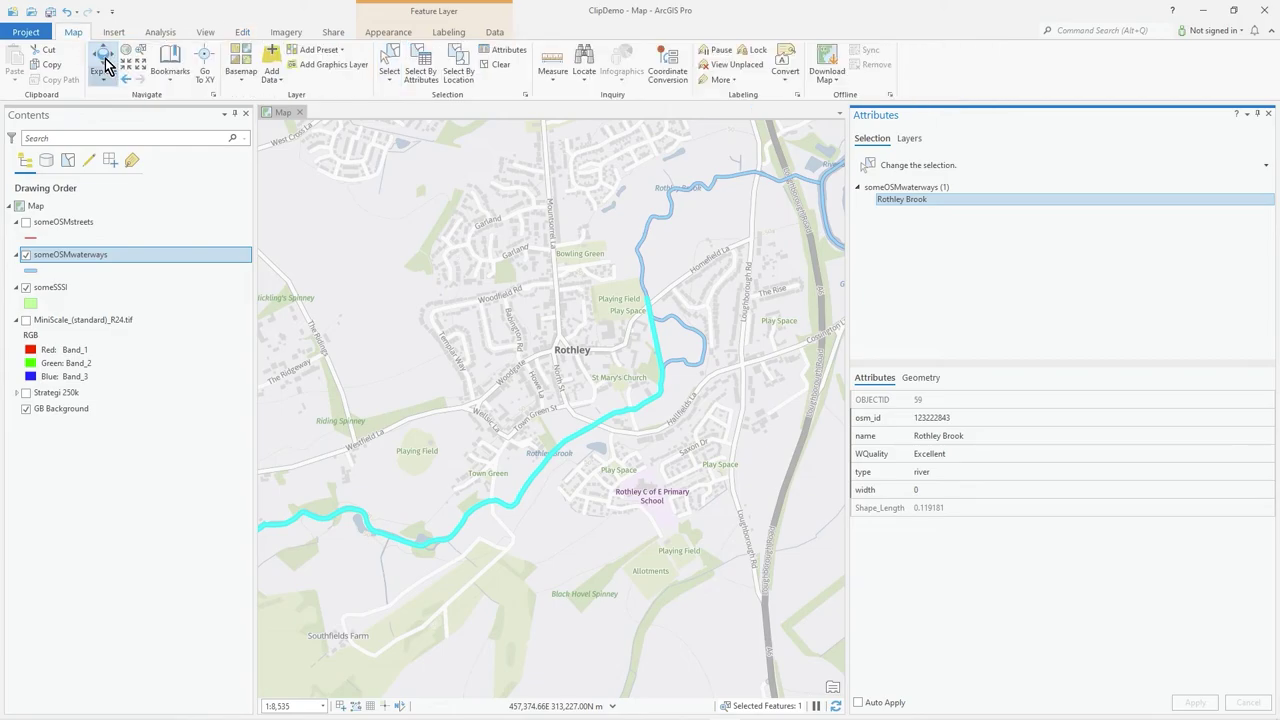
{"action": "left_click", "coordinate": [1268, 113]}
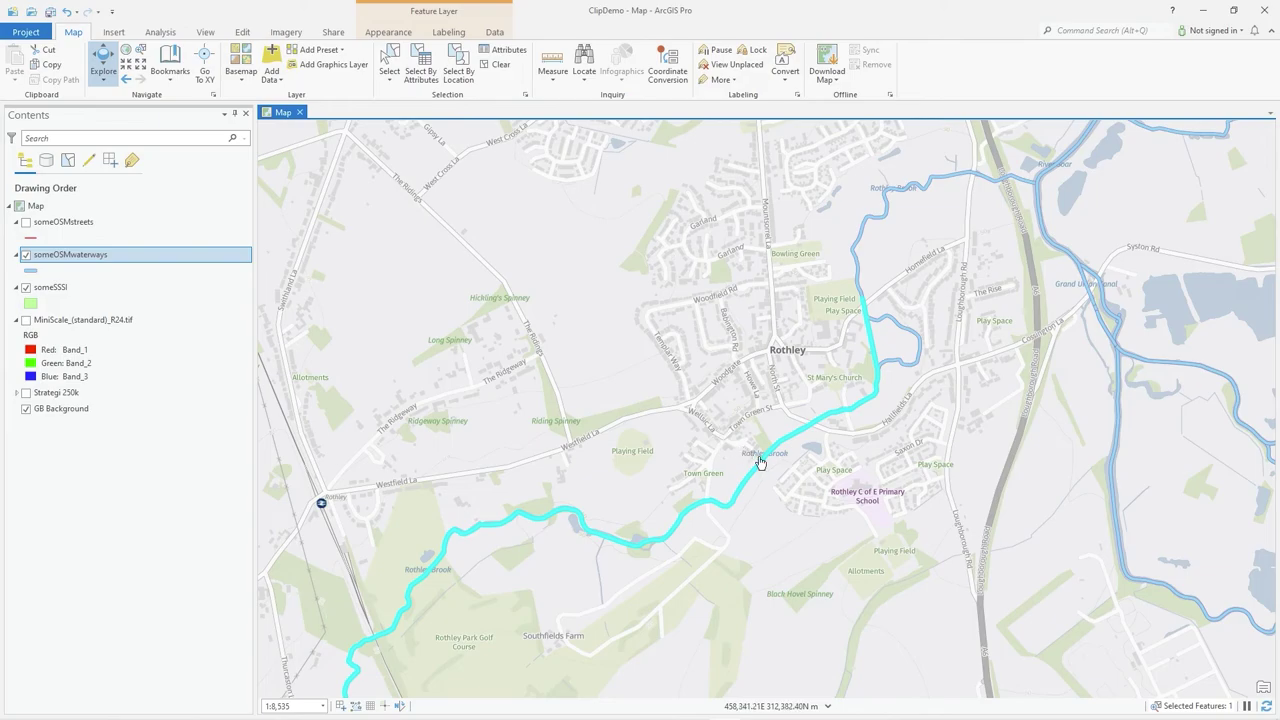
Show Rothley Brook's pop-up to confirm its WQuality reads Excellent.
{"action": "left_click", "coordinate": [760, 459]}
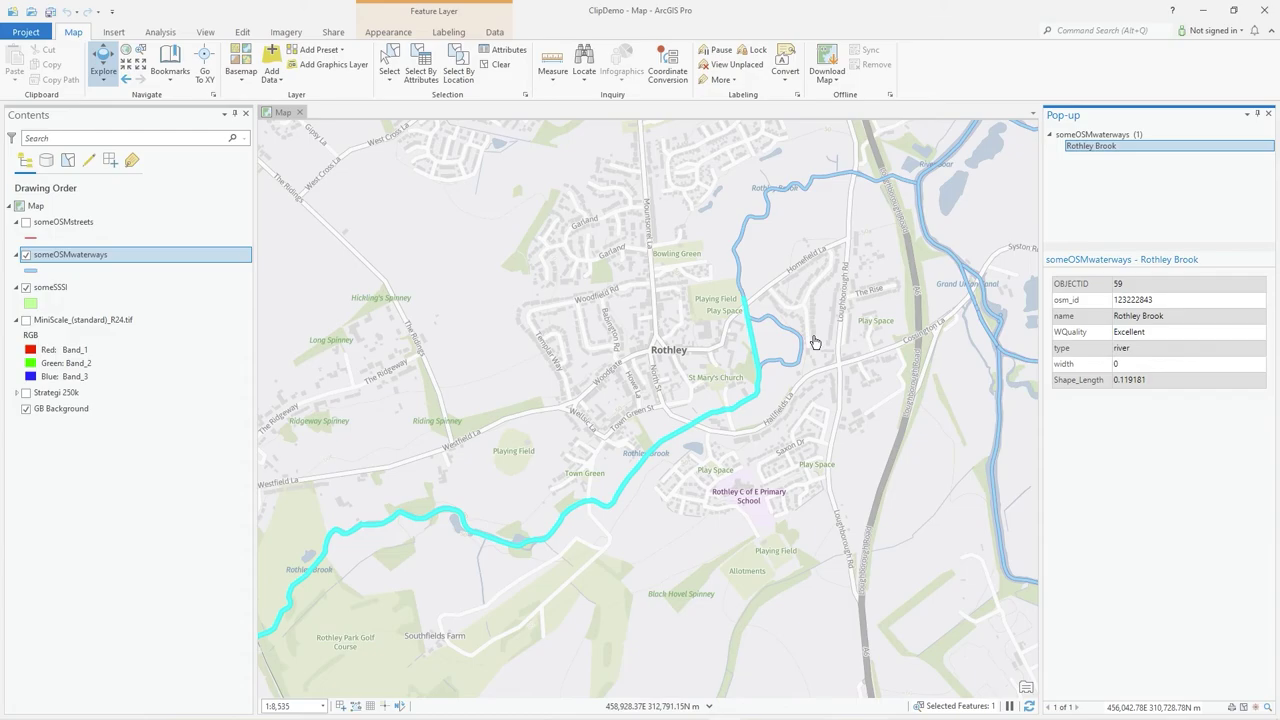
Open the someOSMwaterways Fields view and review WQuality's wq domain link.
{"action": "right_click", "coordinate": [64, 262]}
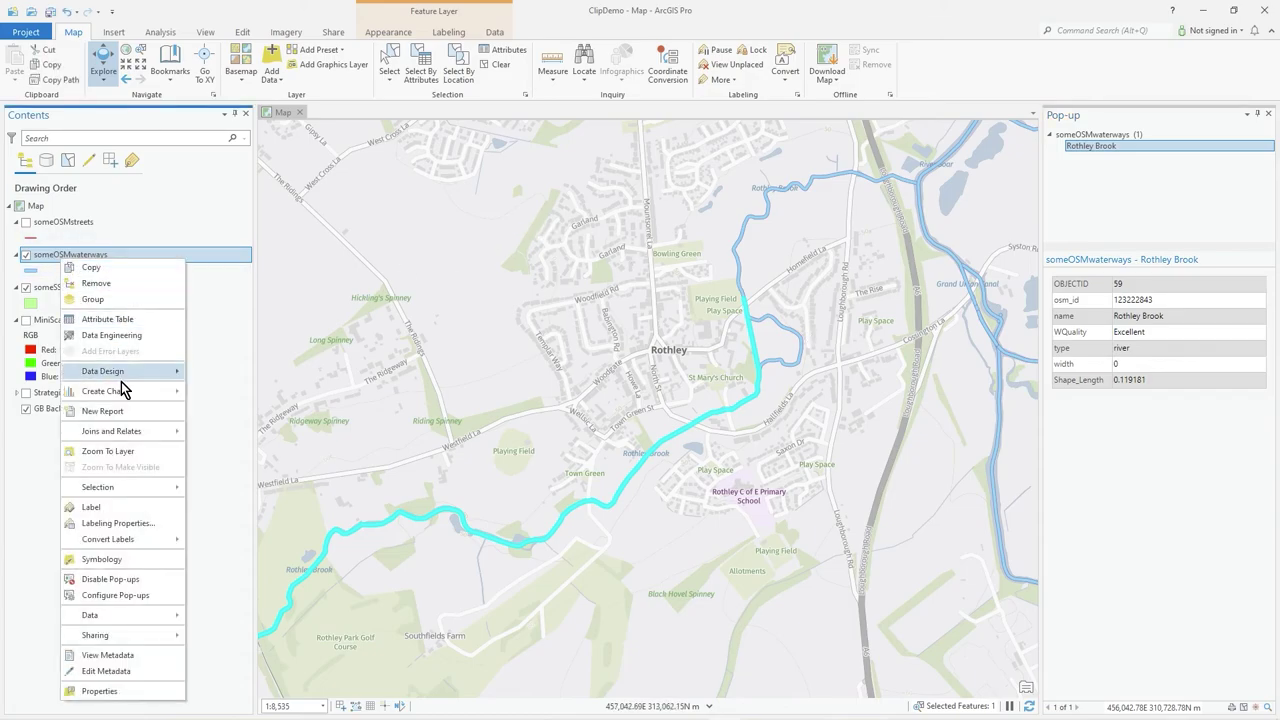
{"action": "mouse_move", "coordinate": [169, 376]}
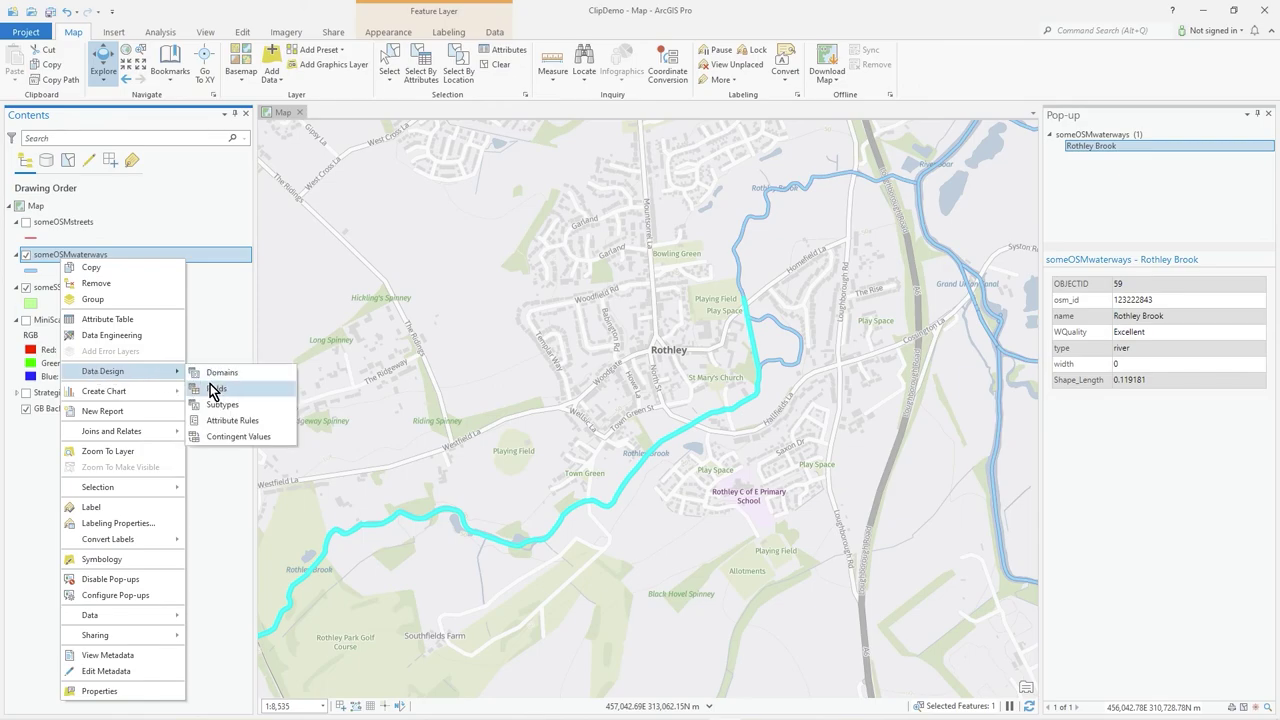
{"action": "left_click", "coordinate": [214, 388]}
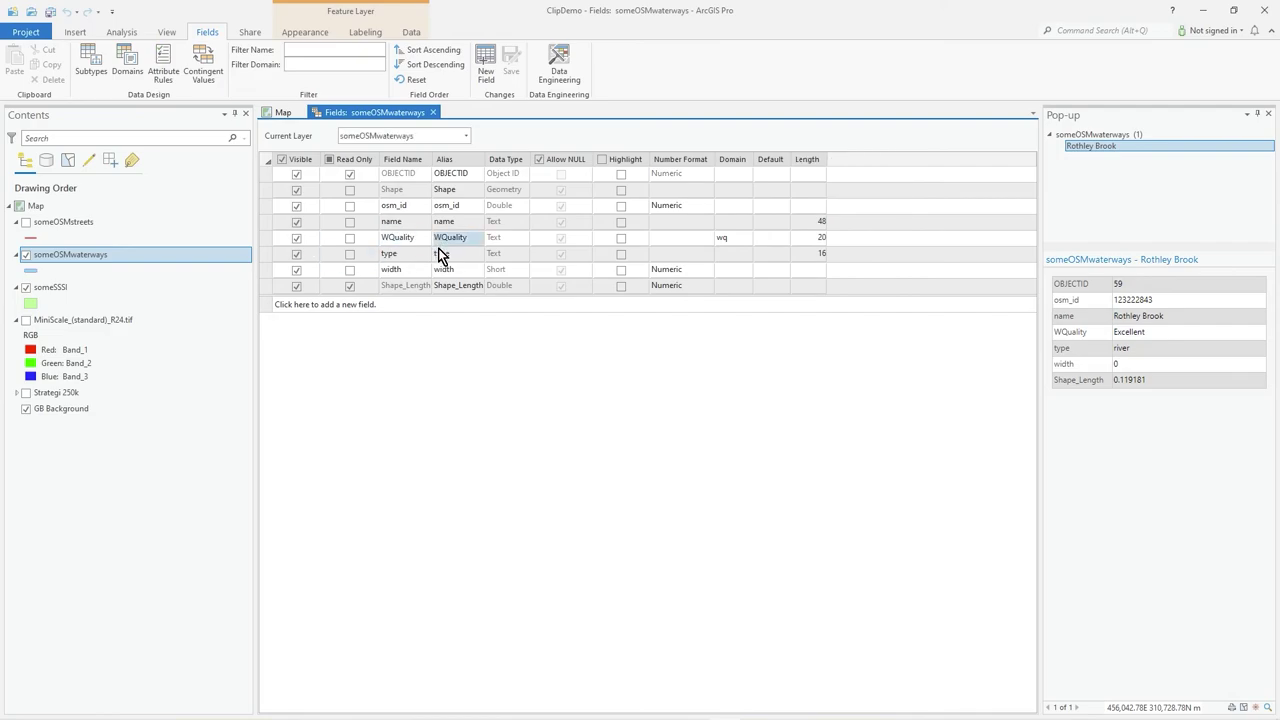
{"action": "left_click", "coordinate": [390, 238]}
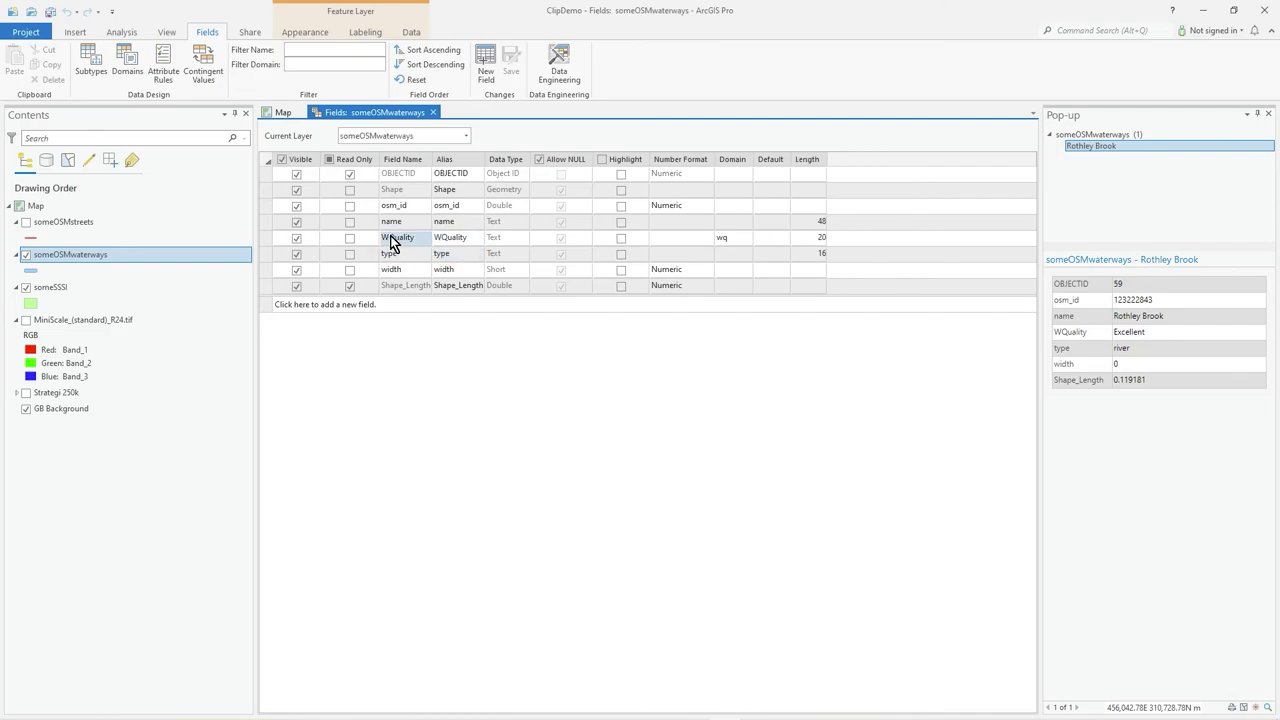
{"action": "left_click", "coordinate": [736, 240]}
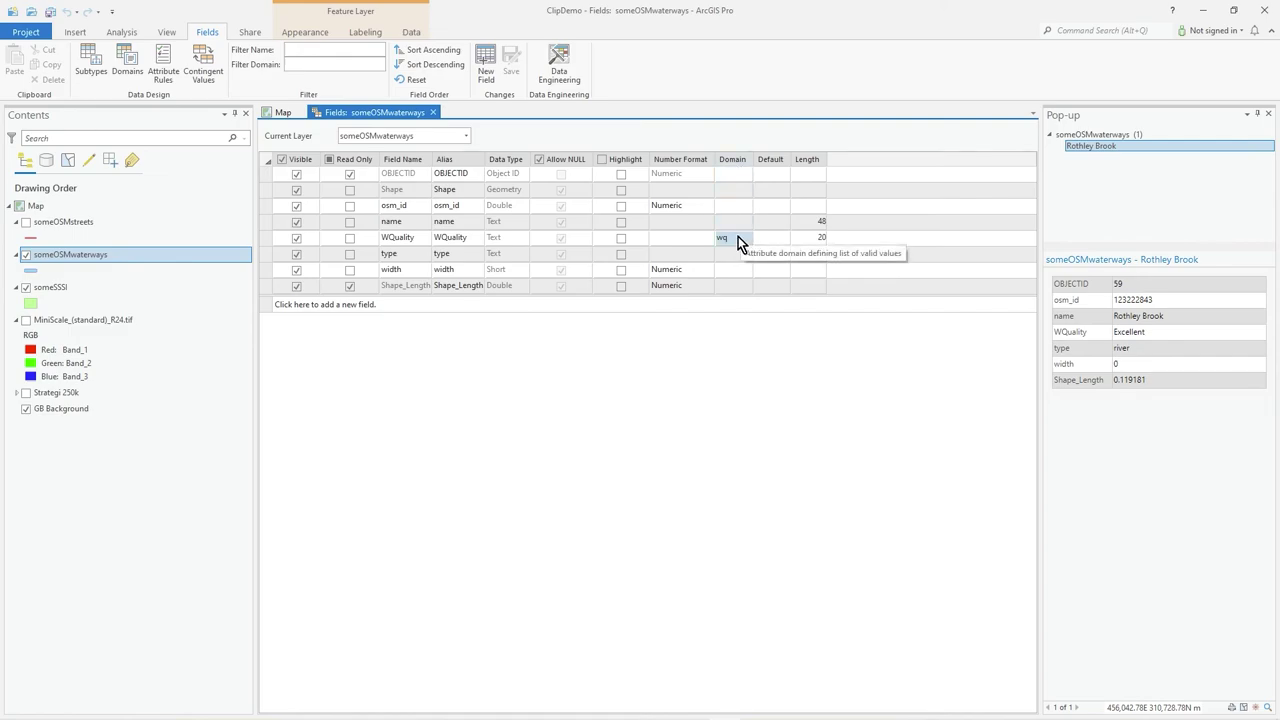
Review the wq domain's four codes in the Domains view, then return to the map.
{"action": "right_click", "coordinate": [97, 253]}
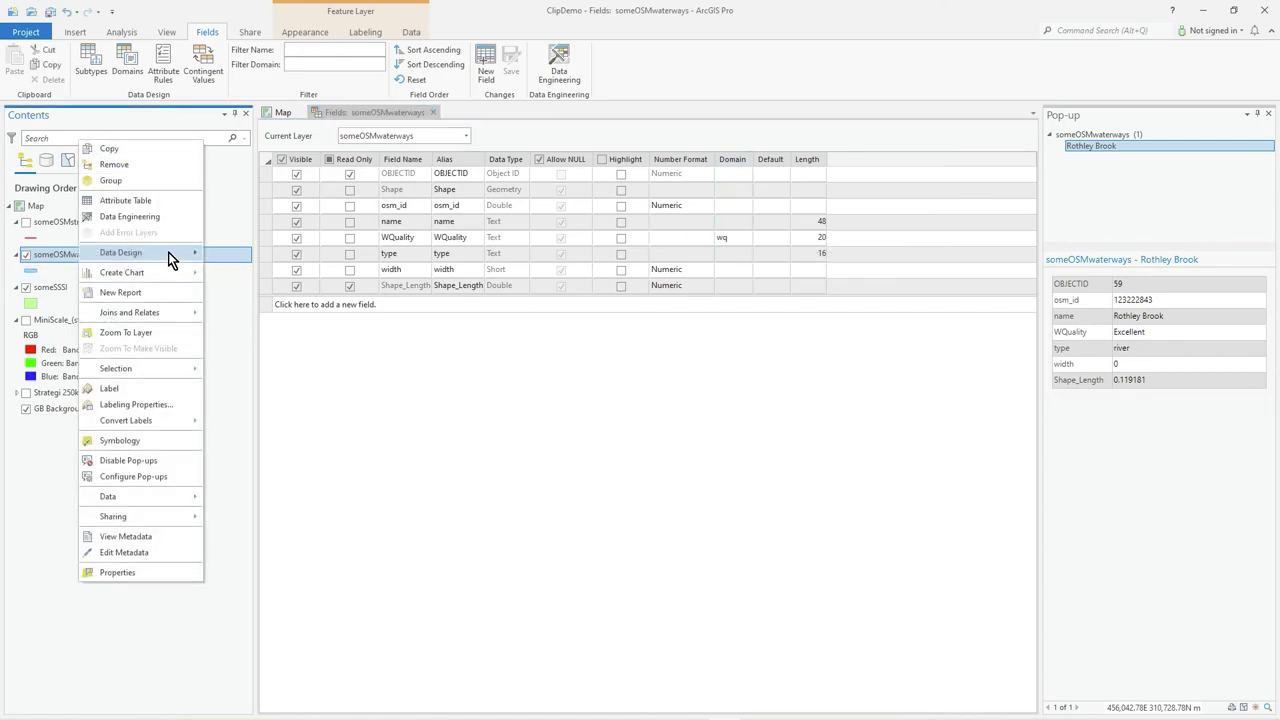
{"action": "mouse_move", "coordinate": [168, 252]}
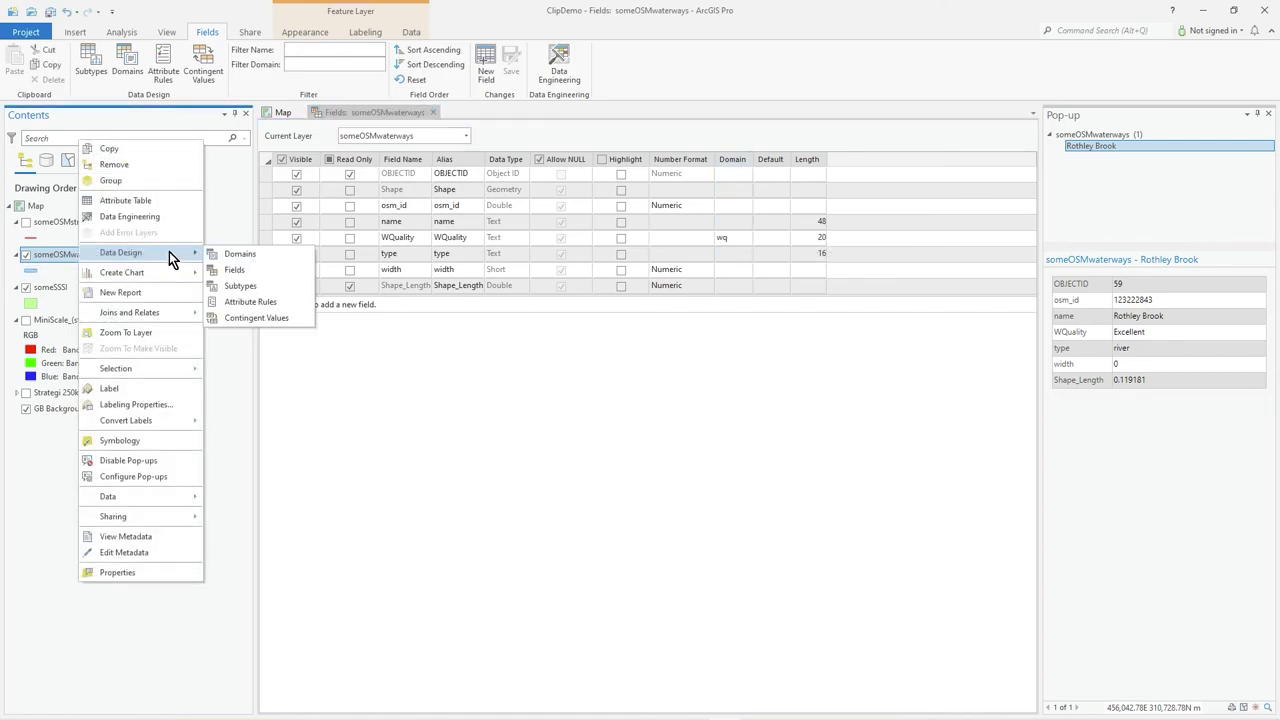
{"action": "left_click", "coordinate": [240, 254]}
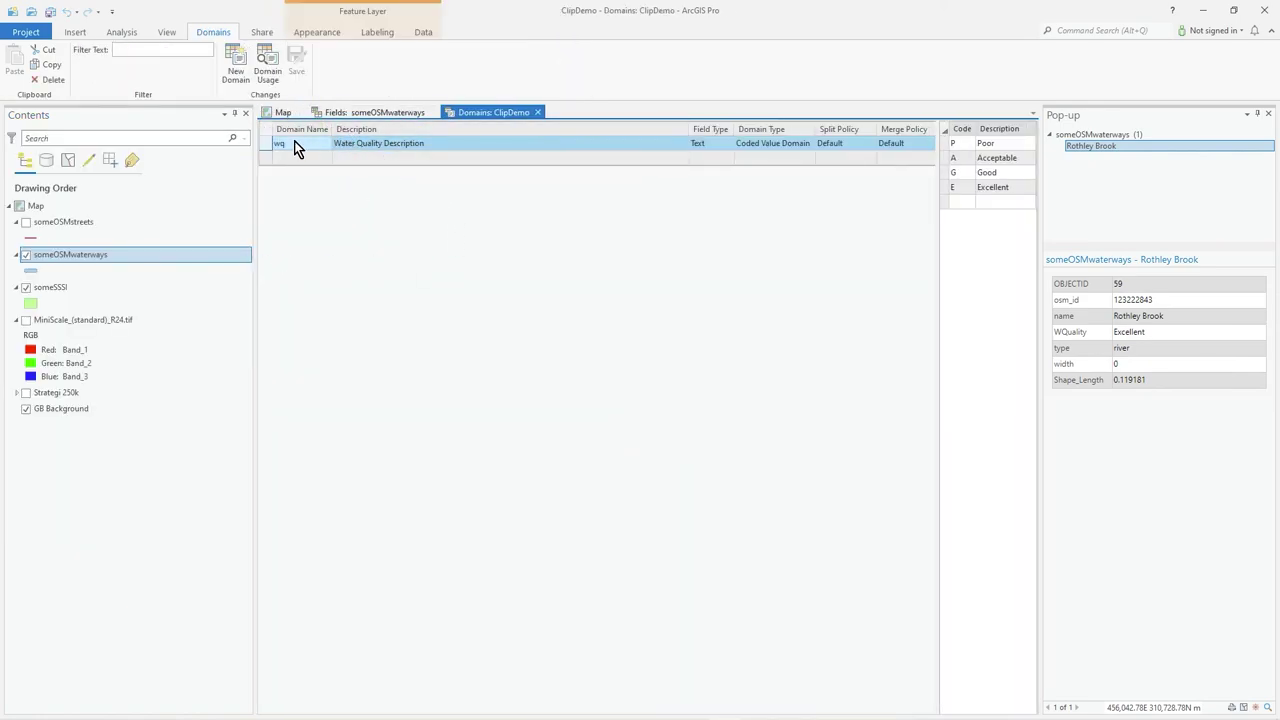
{"action": "left_click", "coordinate": [294, 141]}
{"action": "left_click", "coordinate": [283, 112]}
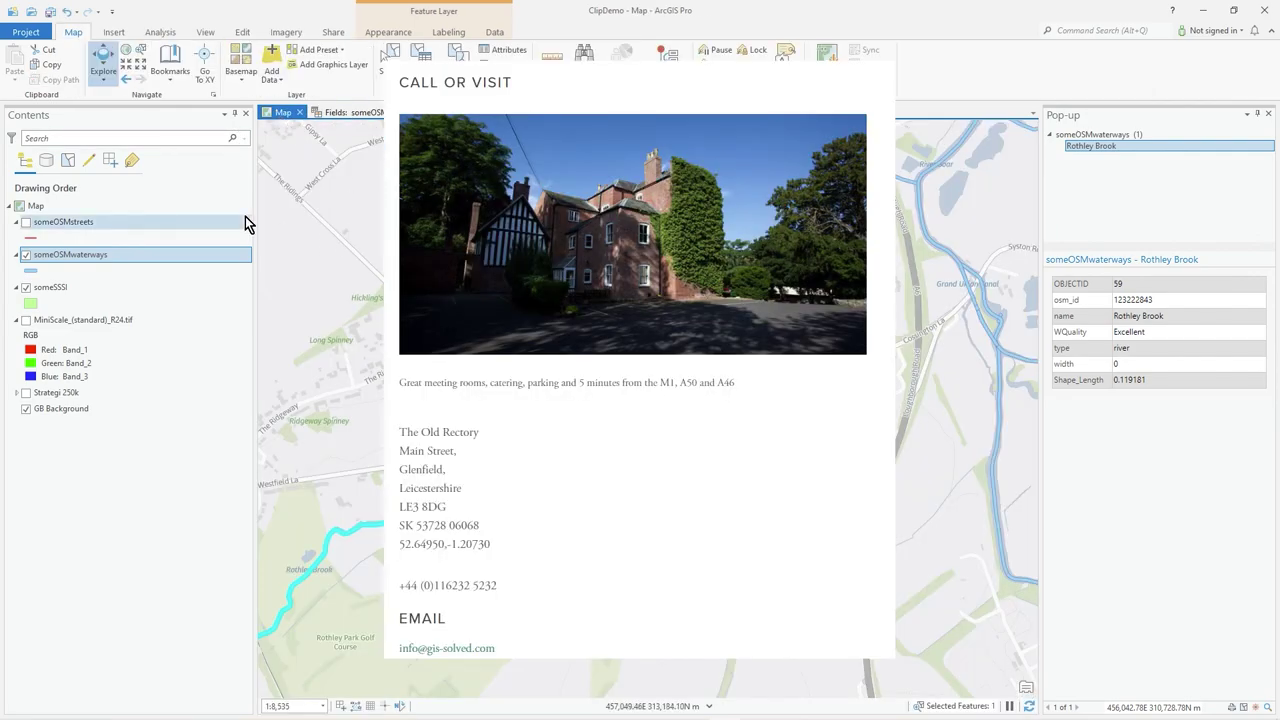